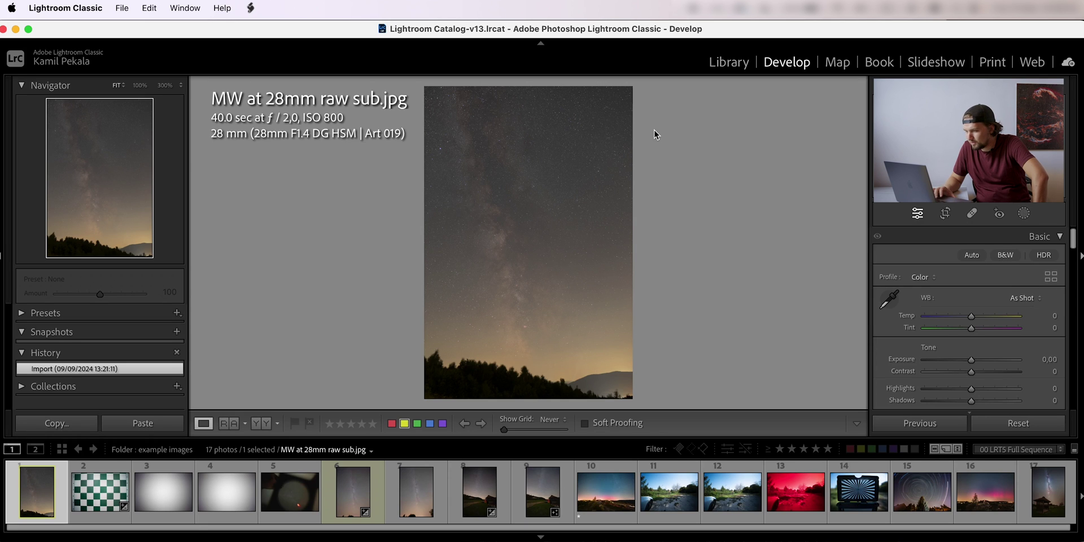
Step: Compare the 10mm f2.8 Milky Way shot and the 28mm Milky Way shot in Reference View
{"action": "left_click", "coordinate": [355, 497]}
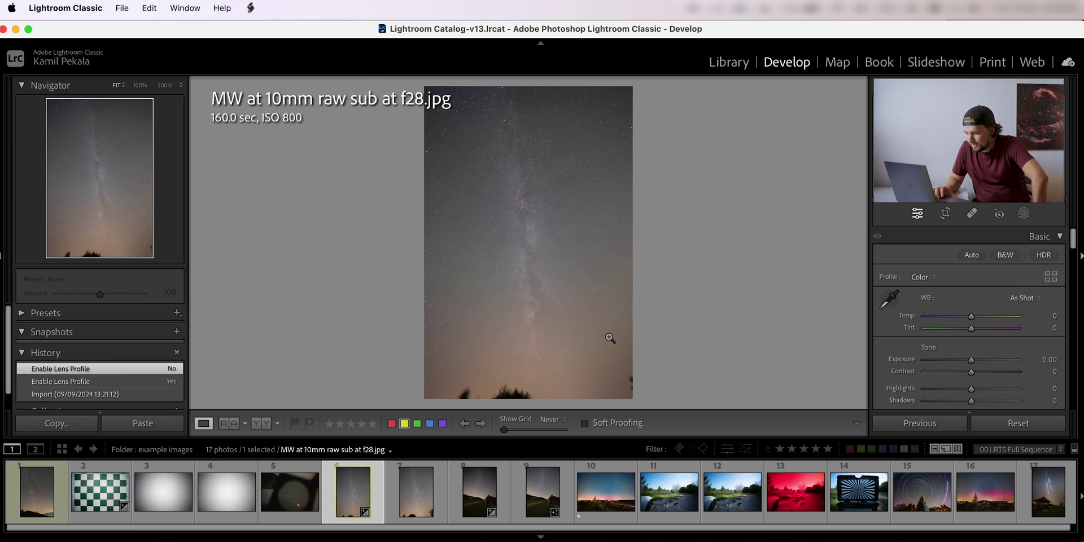
{"action": "left_click", "coordinate": [31, 497]}
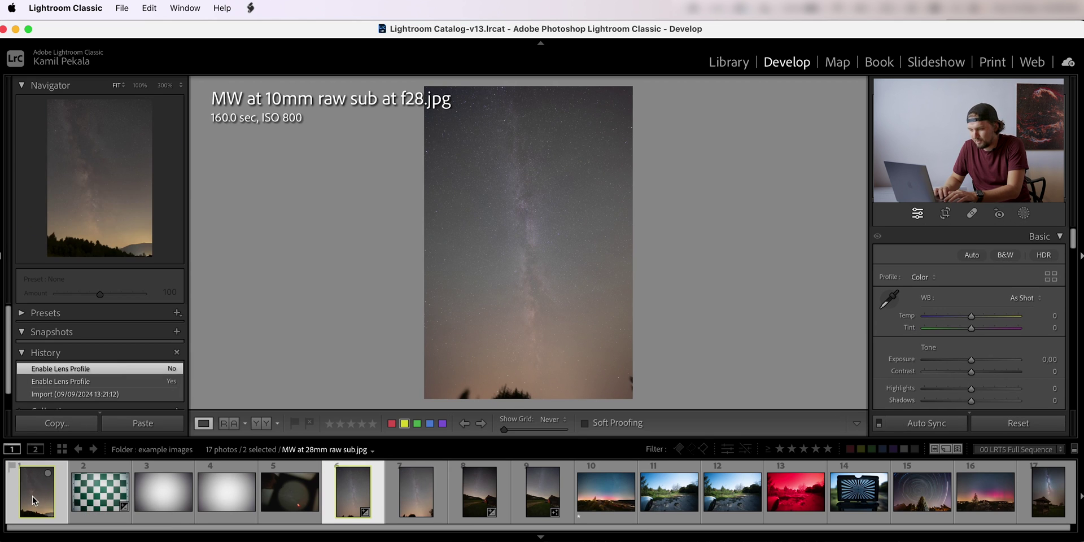
{"action": "left_click", "coordinate": [232, 424]}
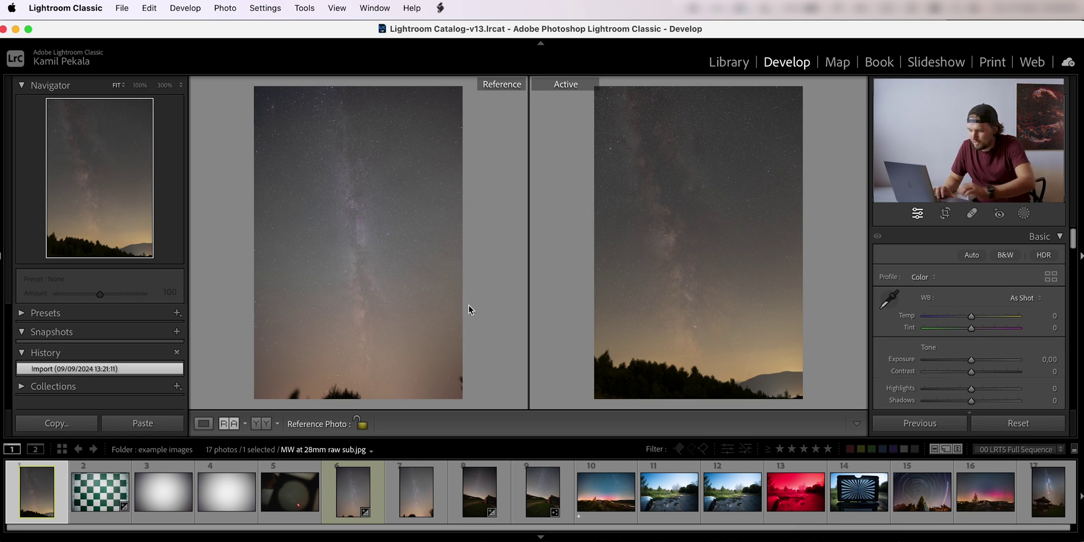
Step: Screen-capture the treeline area of the 10mm photo, then compare the Aurora at 28mm photo instead
{"action": "key", "text": "super+shift+4"}
{"action": "left_click_drag", "start_coordinate": [314, 277], "coordinate": [420, 394]}
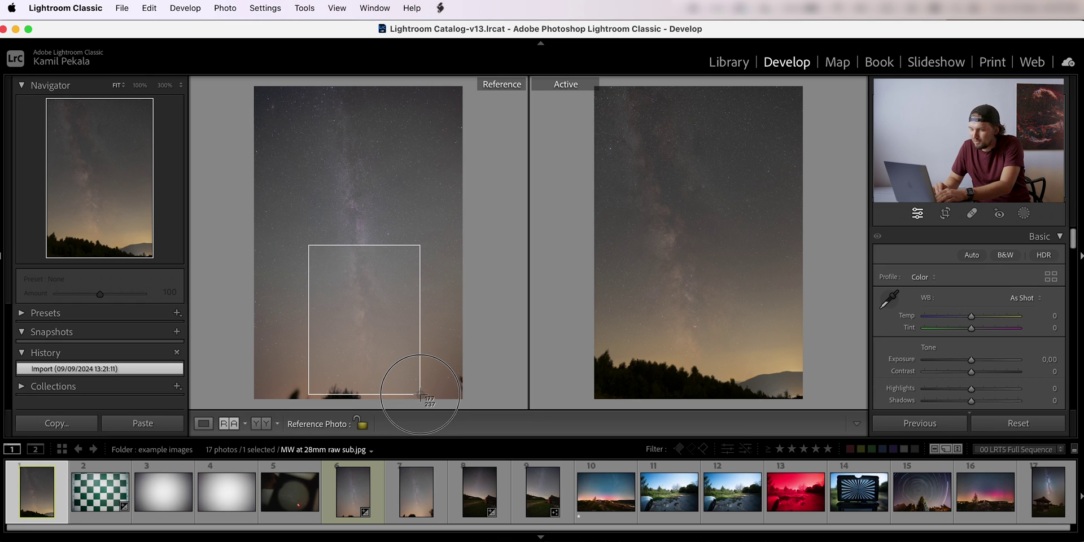
{"action": "left_click_drag", "start_coordinate": [420, 394], "coordinate": [418, 359]}
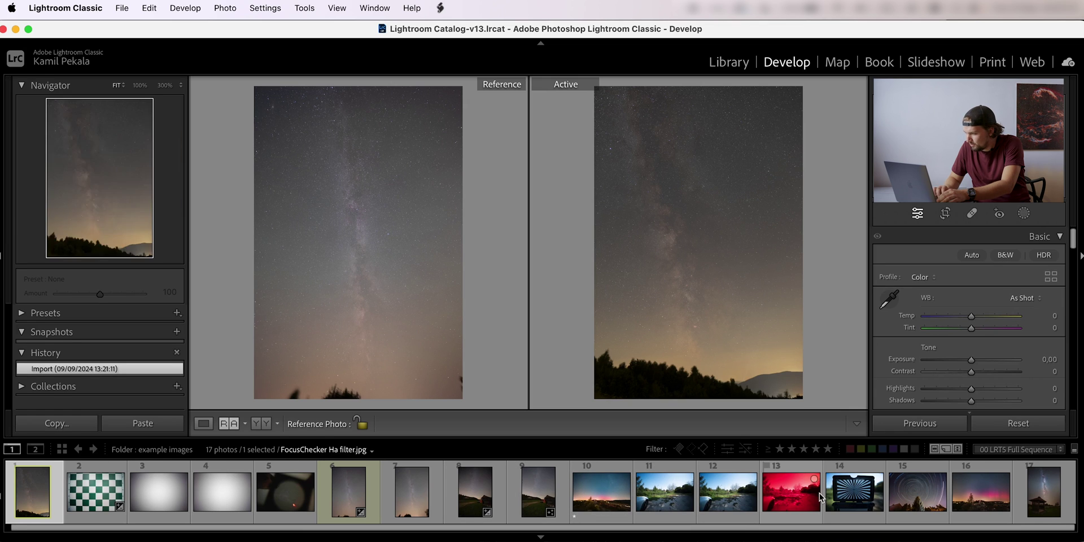
{"action": "left_click", "coordinate": [986, 492]}
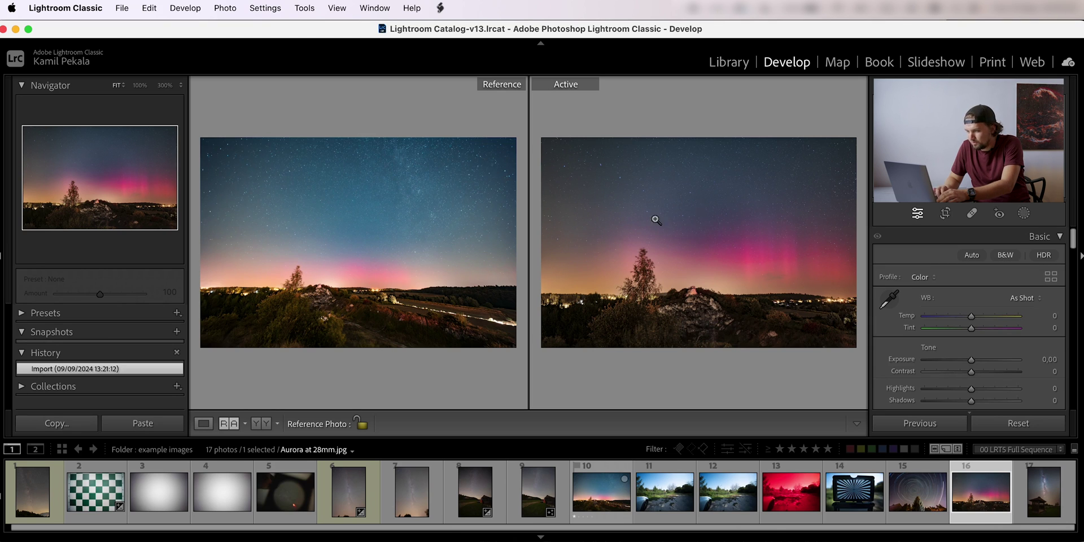
Step: Screen-capture the tree and aurora on the wider shot, then return to single-photo Loupe view
{"action": "left_click_drag", "start_coordinate": [250, 236], "coordinate": [410, 327]}
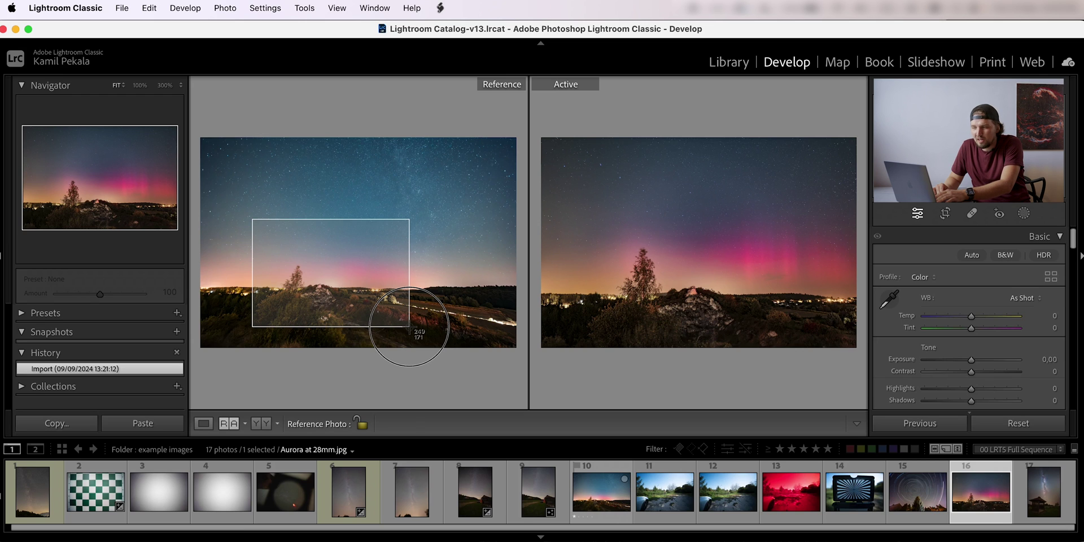
{"action": "left_click_drag", "start_coordinate": [409, 326], "coordinate": [407, 324]}
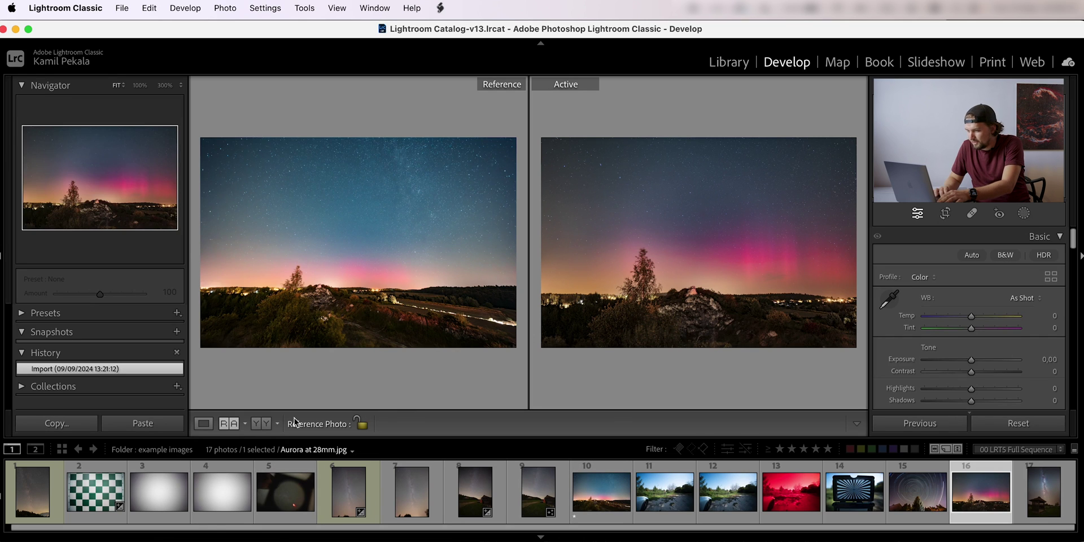
{"action": "left_click", "coordinate": [204, 424]}
Step: Open Focus On Stars 10mm, check the blue star at 100%, then return to Fit
{"action": "left_click", "coordinate": [277, 477]}
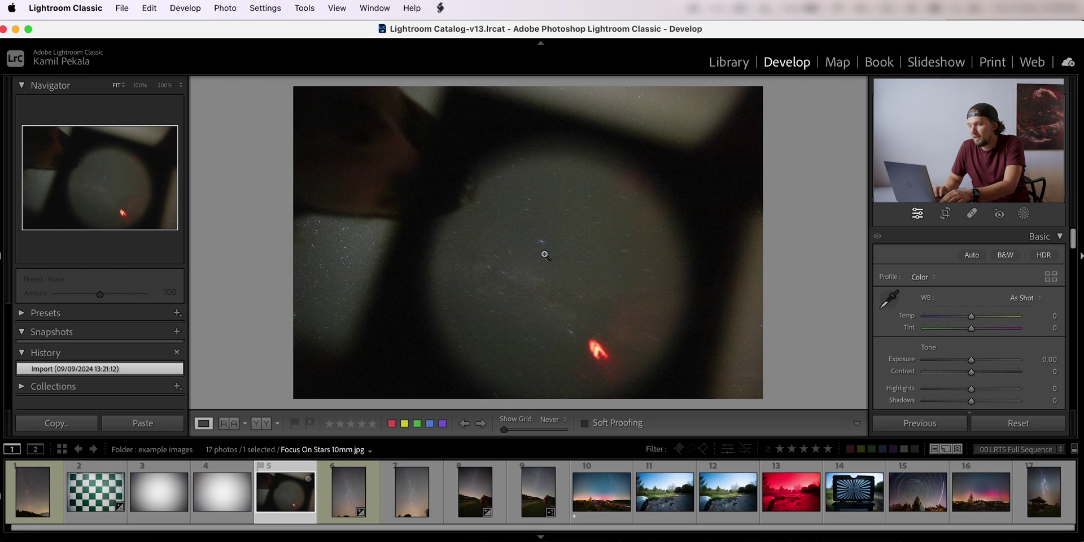
{"action": "left_click", "coordinate": [545, 242]}
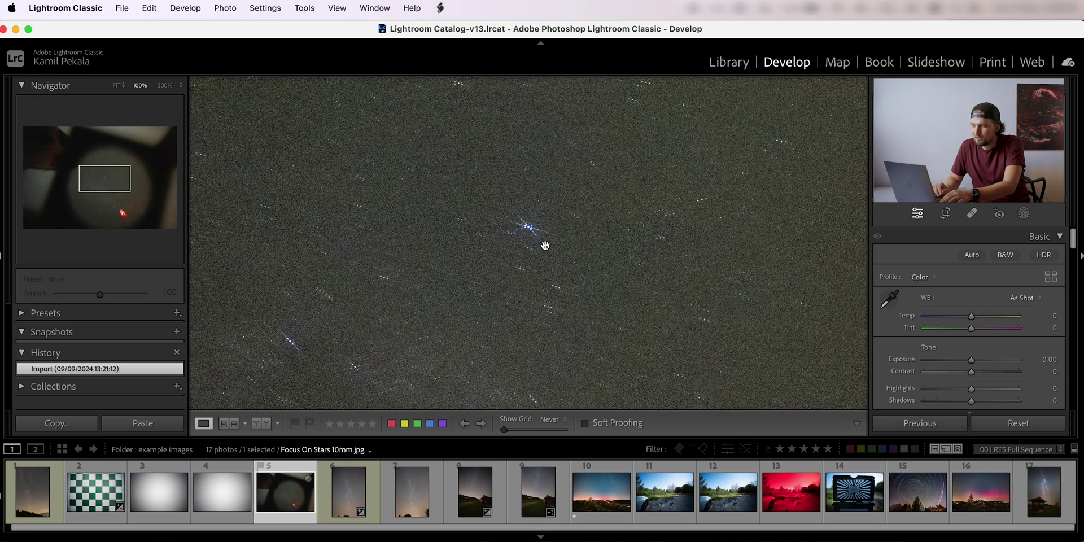
{"action": "left_click", "coordinate": [527, 221]}
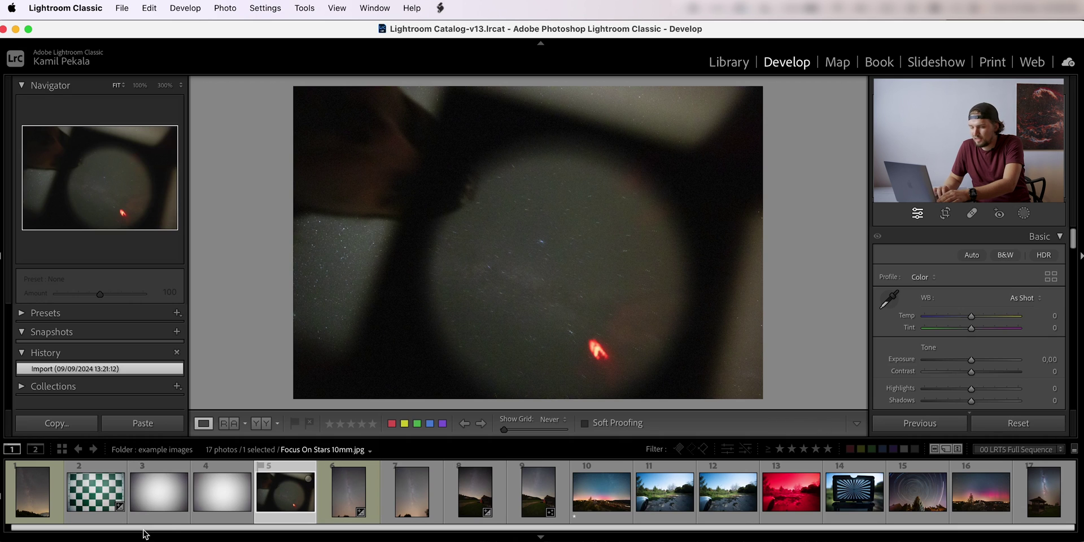
{"action": "left_click", "coordinate": [162, 502]}
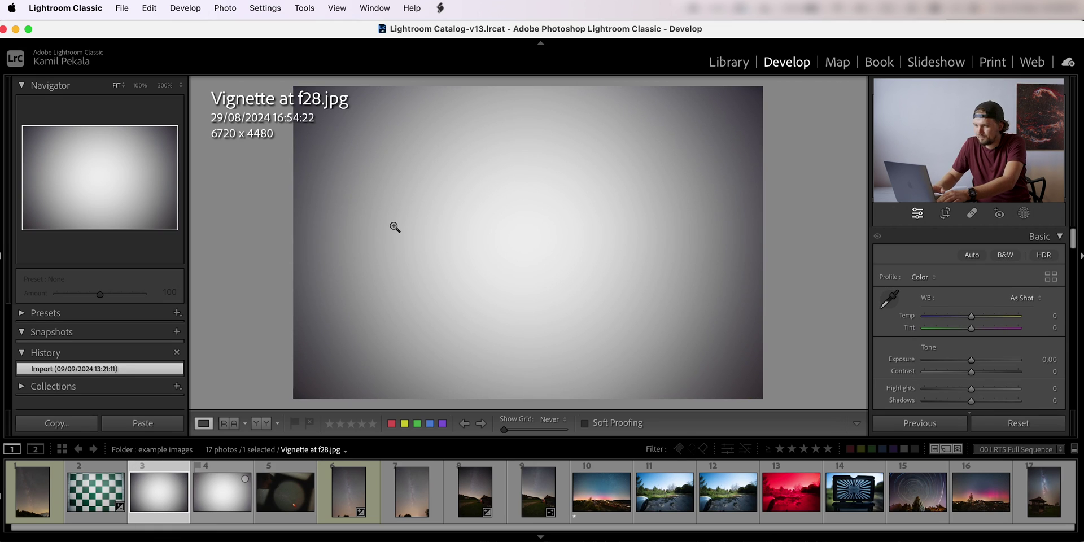
{"action": "left_click", "coordinate": [216, 494]}
{"action": "left_click", "coordinate": [158, 500]}
{"action": "key", "text": "shift+r"}
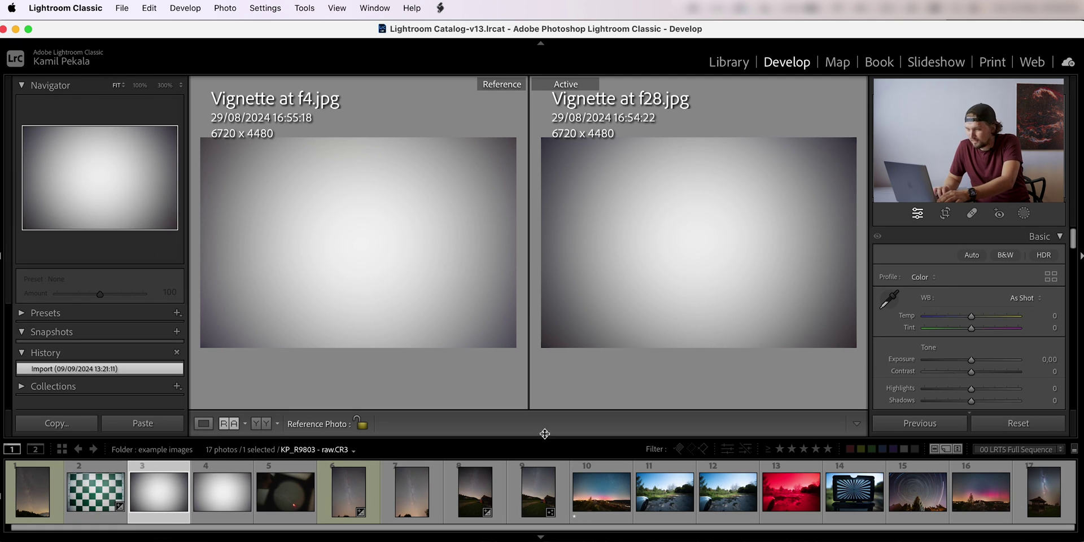
Step: Open the checkerboard test shot alone in Loupe with the shutter speed and ISO overlay shown
{"action": "left_click", "coordinate": [227, 428]}
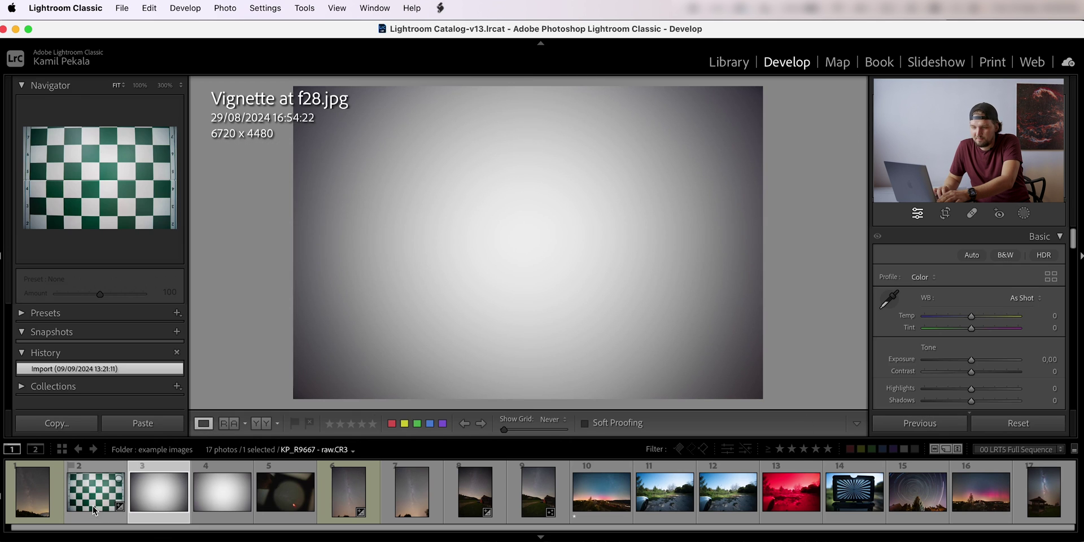
{"action": "left_click", "coordinate": [95, 504]}
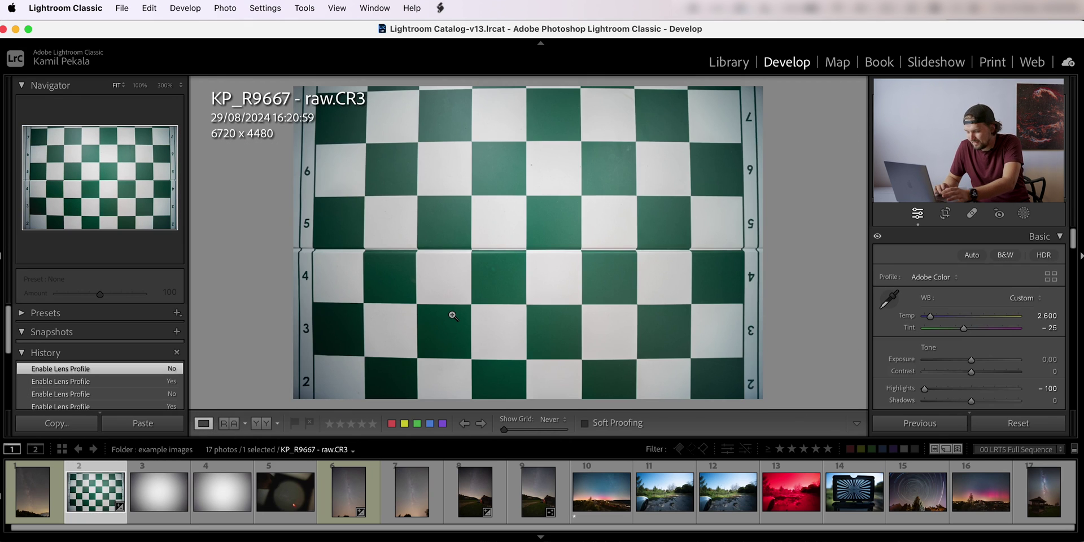
{"action": "key", "text": "i"}
{"action": "key", "text": "i"}
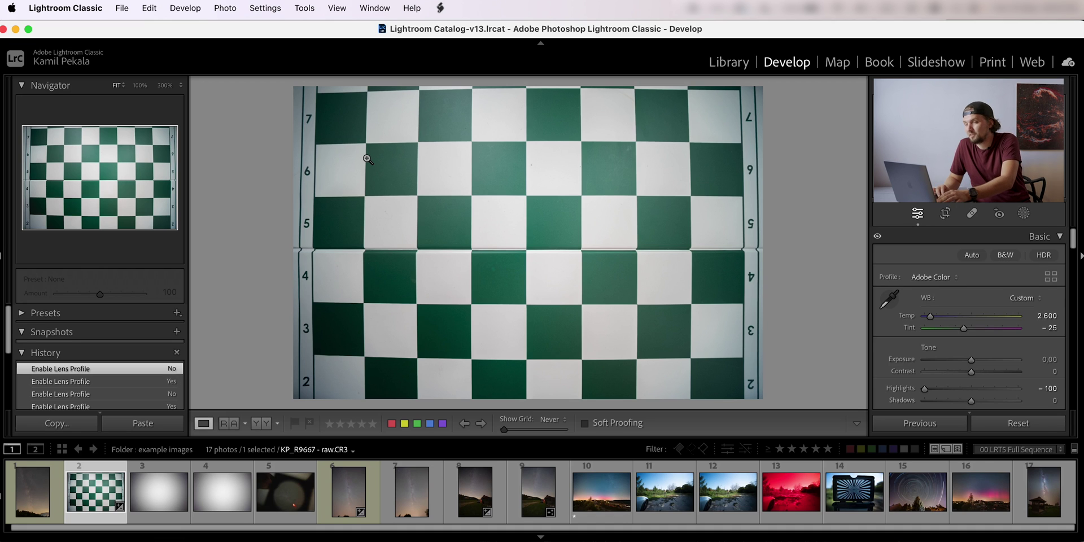
Step: Enable the Laowa 12mm f2.8 Zero-D lens profile, comparing the checkerboard with and without correction
{"action": "left_click_drag", "start_coordinate": [1076, 238], "coordinate": [1076, 328]}
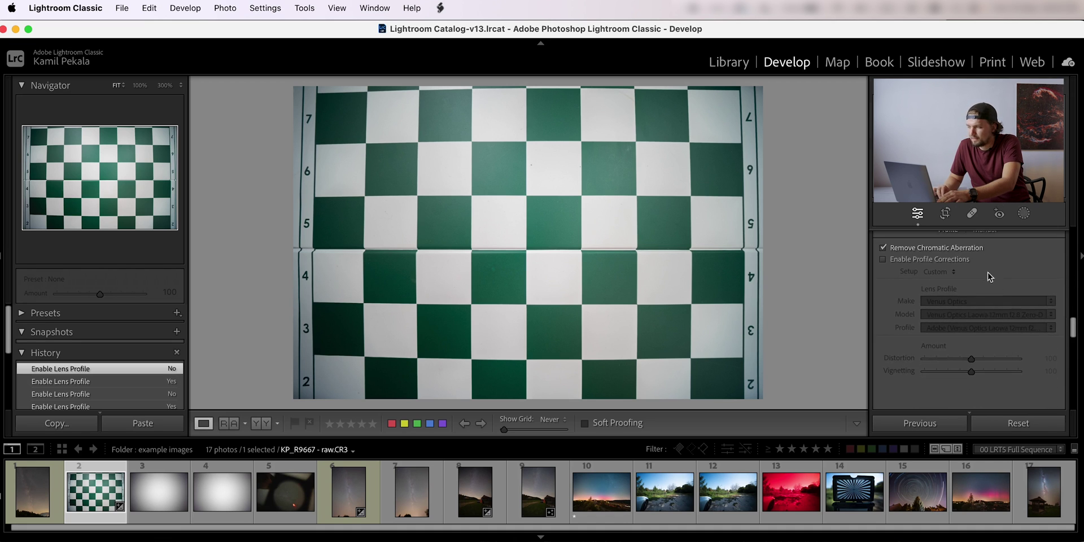
{"action": "left_click", "coordinate": [964, 260]}
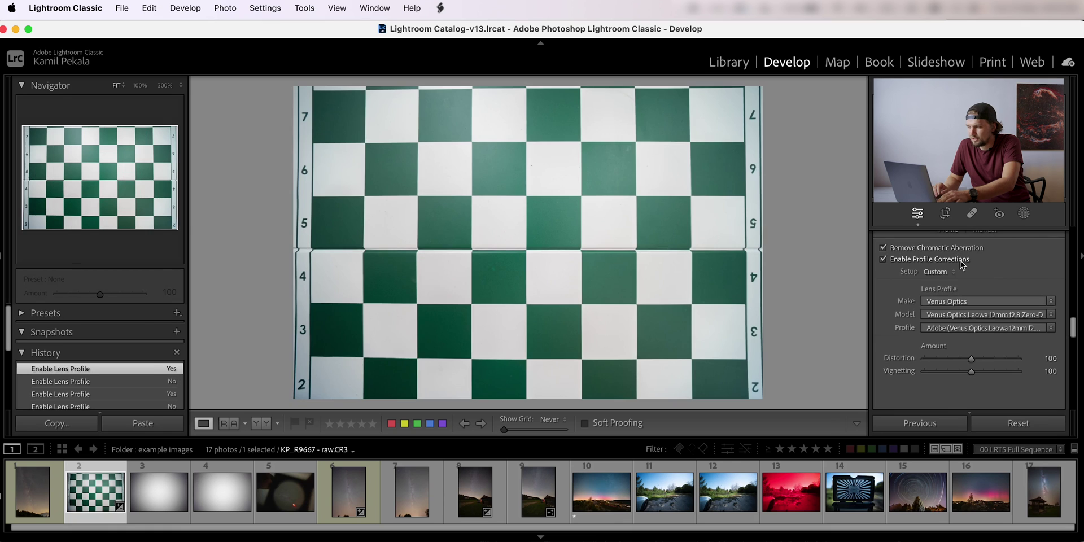
{"action": "left_click", "coordinate": [990, 319]}
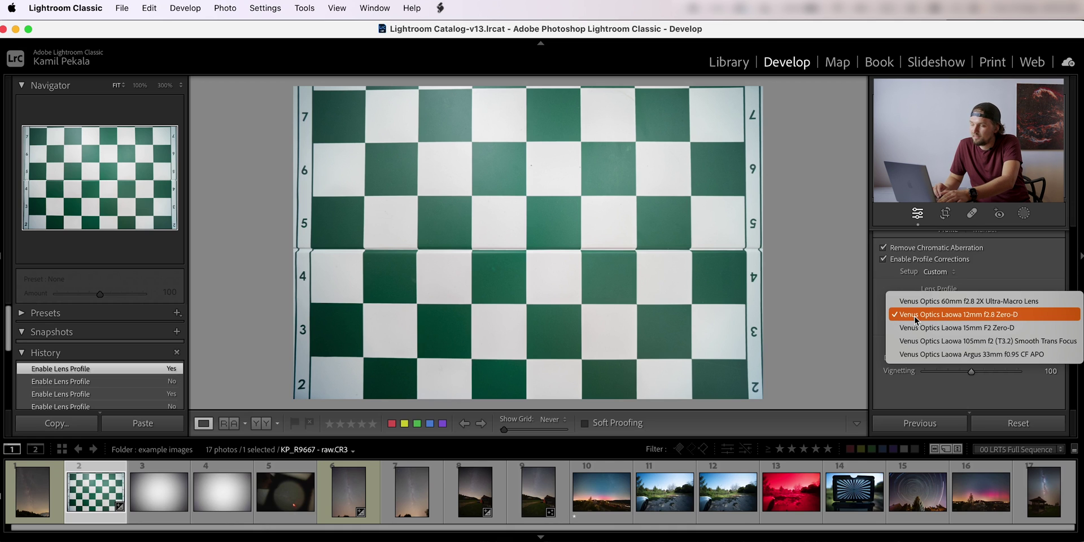
{"action": "left_click", "coordinate": [977, 314]}
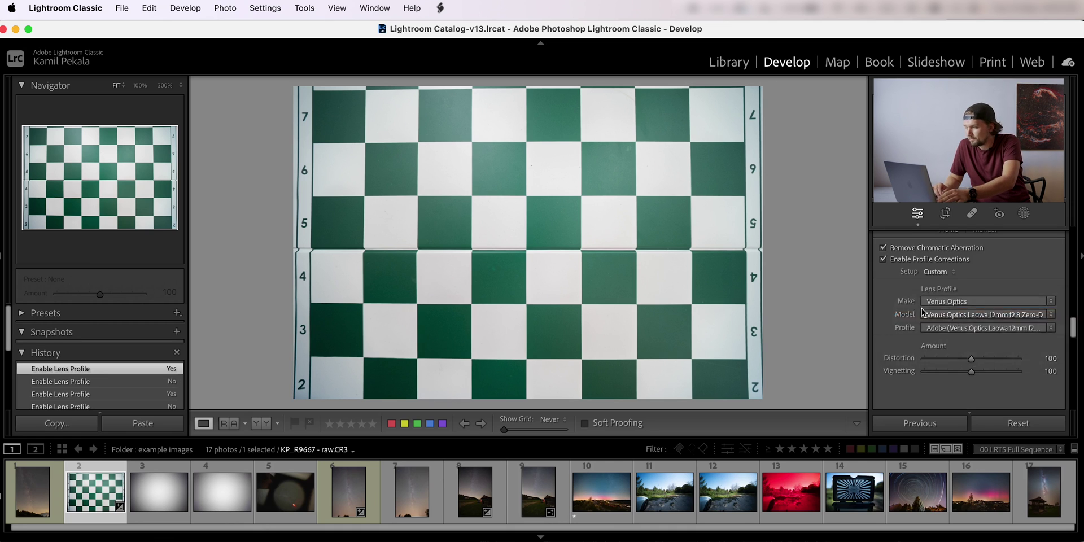
{"action": "left_click", "coordinate": [902, 261]}
{"action": "left_click", "coordinate": [902, 262]}
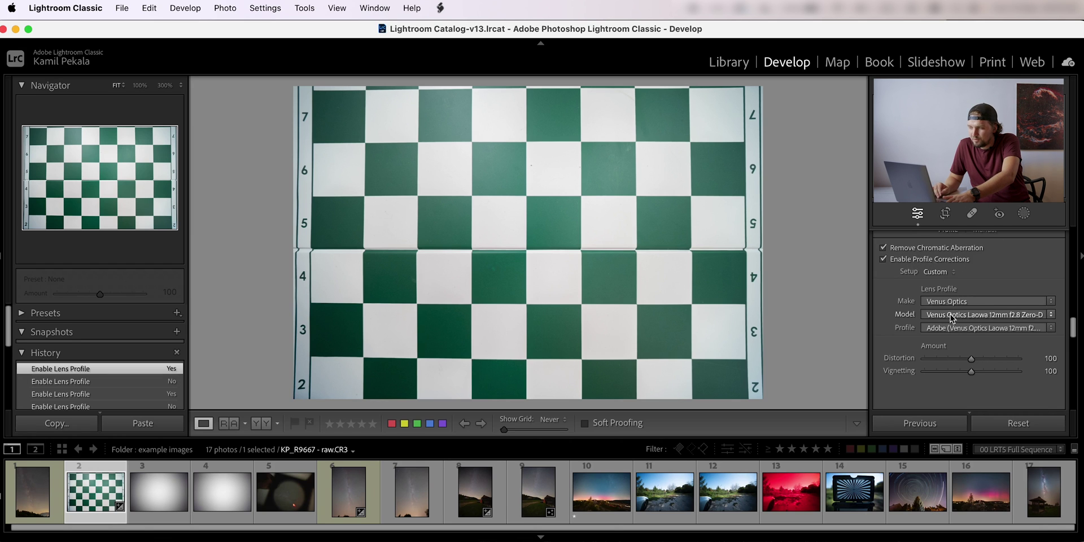
{"action": "left_click", "coordinate": [912, 259]}
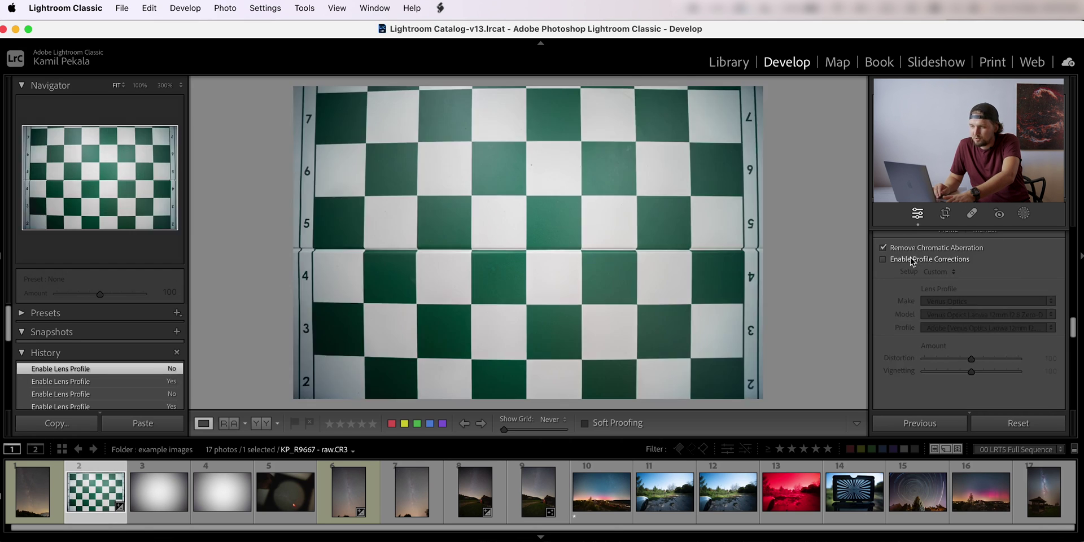
{"action": "left_click", "coordinate": [912, 259]}
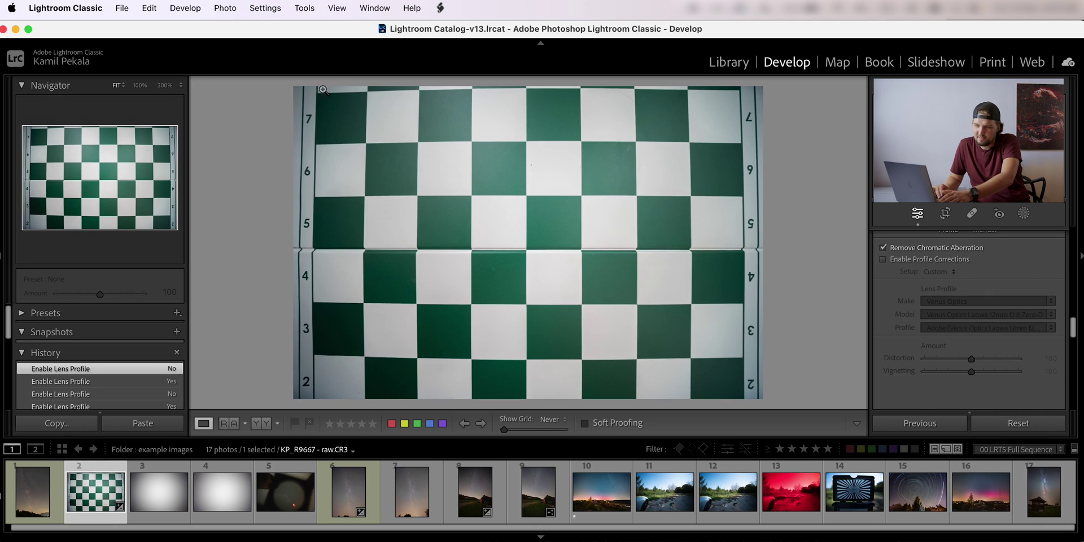
{"action": "left_click", "coordinate": [931, 260]}
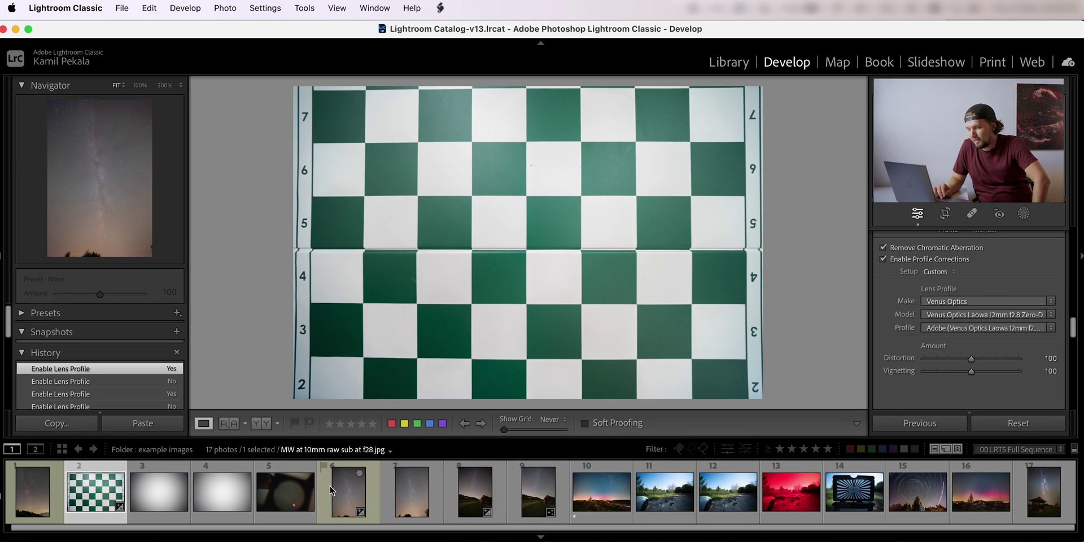
Step: Inspect the 10mm f2.8 Milky Way sub at 100%, panning across stars and the galaxy
{"action": "left_click", "coordinate": [356, 500]}
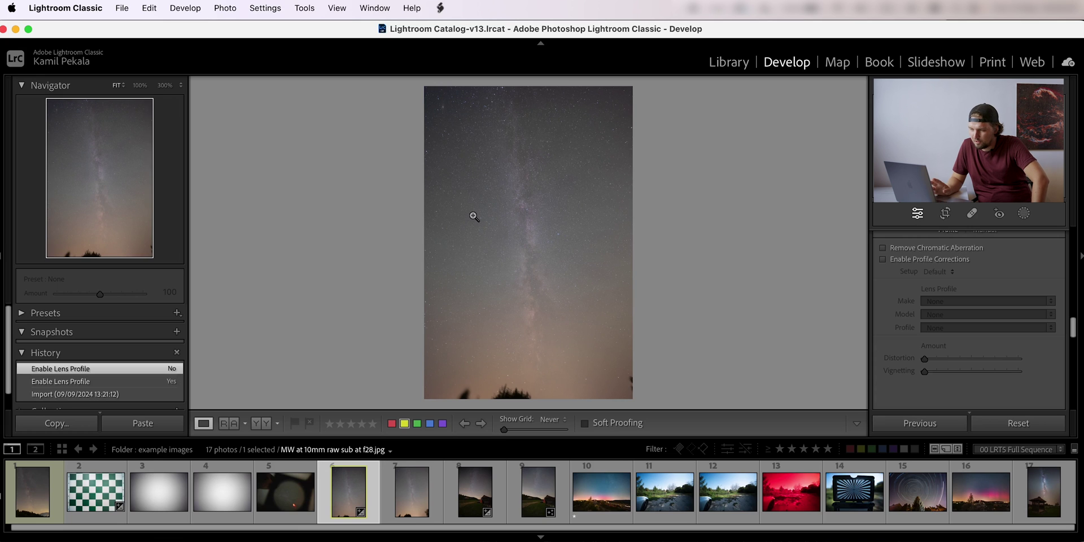
{"action": "left_click", "coordinate": [415, 495]}
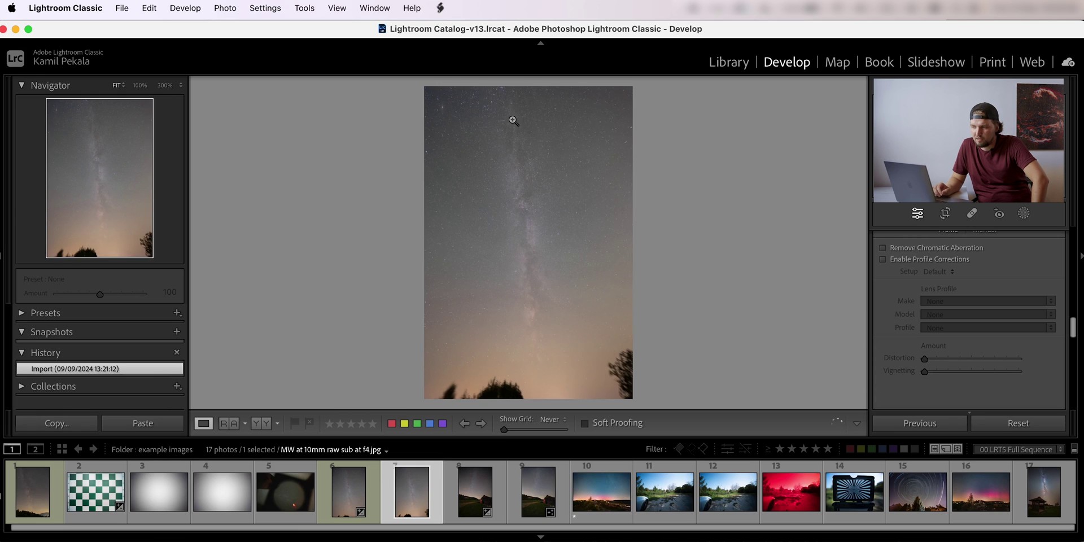
{"action": "left_click", "coordinate": [355, 483]}
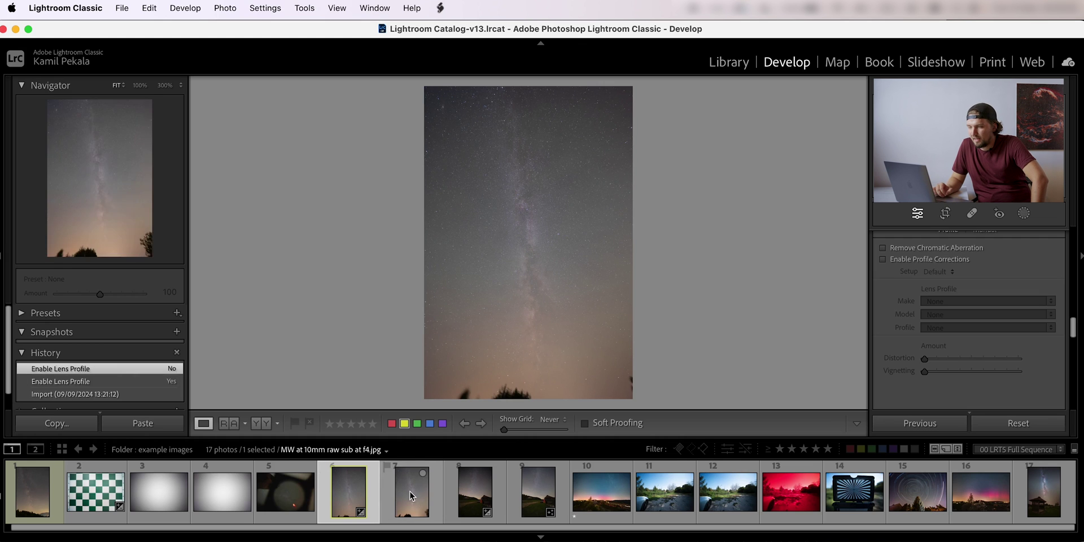
{"action": "left_click", "coordinate": [448, 104]}
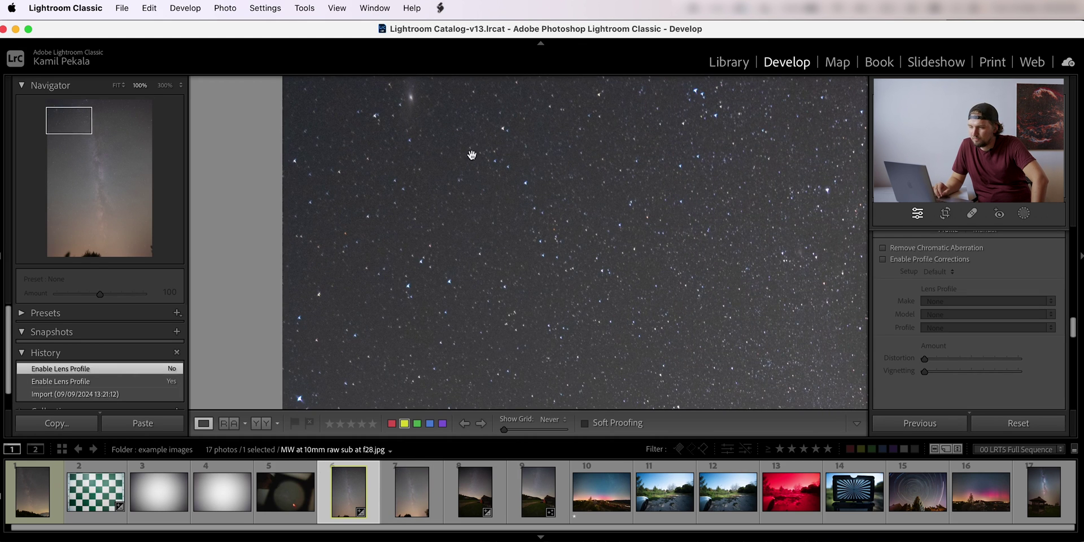
{"action": "left_click_drag", "start_coordinate": [476, 165], "coordinate": [491, 277]}
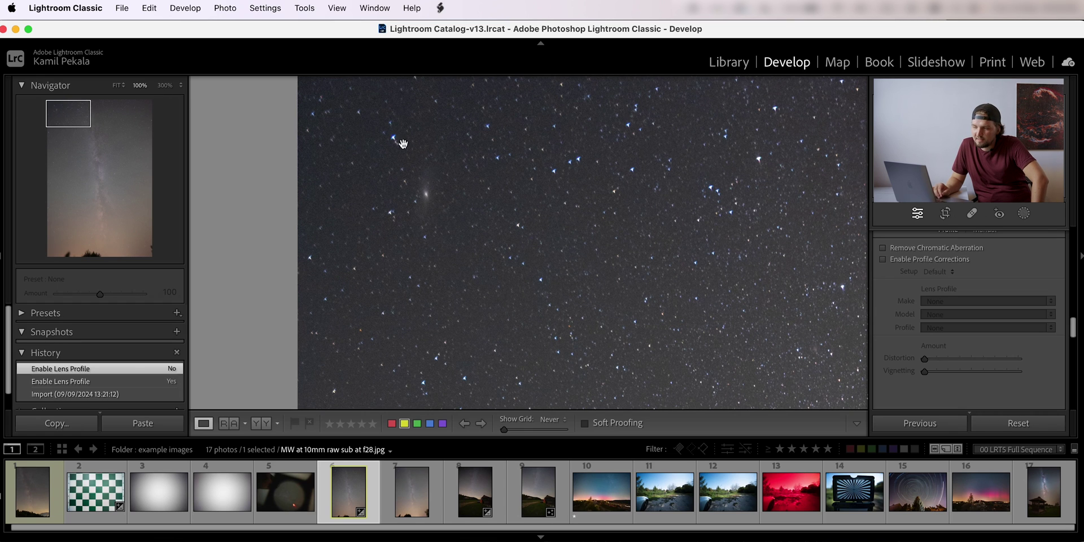
{"action": "left_click_drag", "start_coordinate": [514, 203], "coordinate": [390, 169]}
{"action": "left_click_drag", "start_coordinate": [499, 243], "coordinate": [455, 346]}
{"action": "left_click_drag", "start_coordinate": [511, 304], "coordinate": [603, 148]}
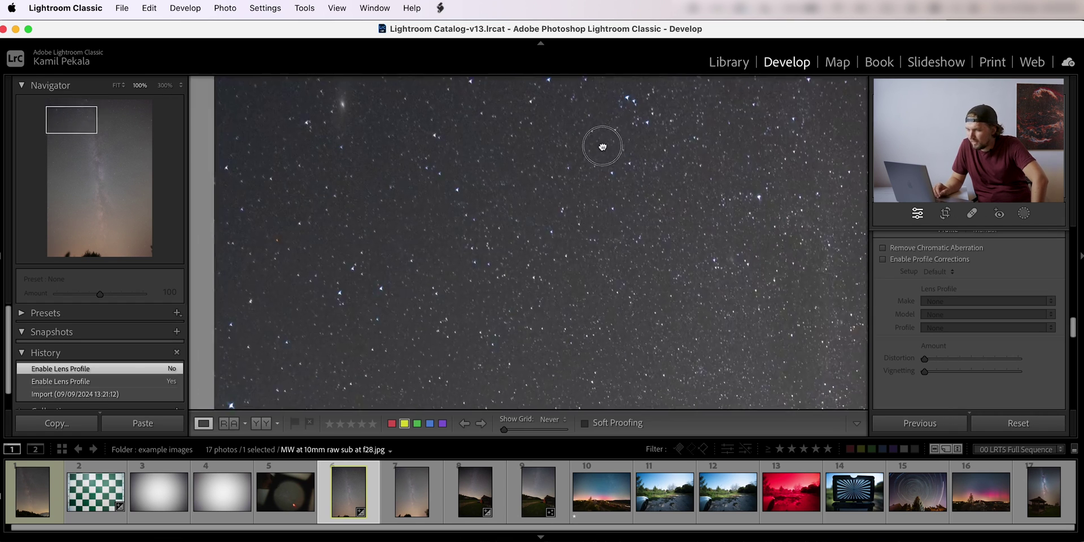
{"action": "left_click_drag", "start_coordinate": [392, 246], "coordinate": [452, 311]}
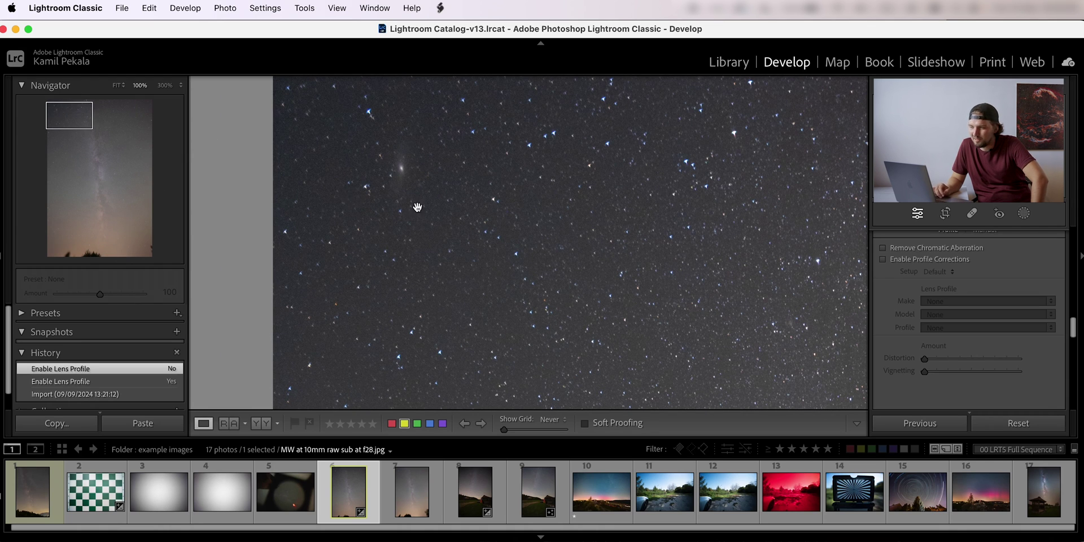
{"action": "left_click_drag", "start_coordinate": [521, 209], "coordinate": [513, 390]}
Step: Check other areas of the f2.8 sub at 100%, then view its top corners at 50%
{"action": "left_click", "coordinate": [327, 172]}
{"action": "left_click", "coordinate": [467, 182]}
{"action": "left_click", "coordinate": [537, 293]}
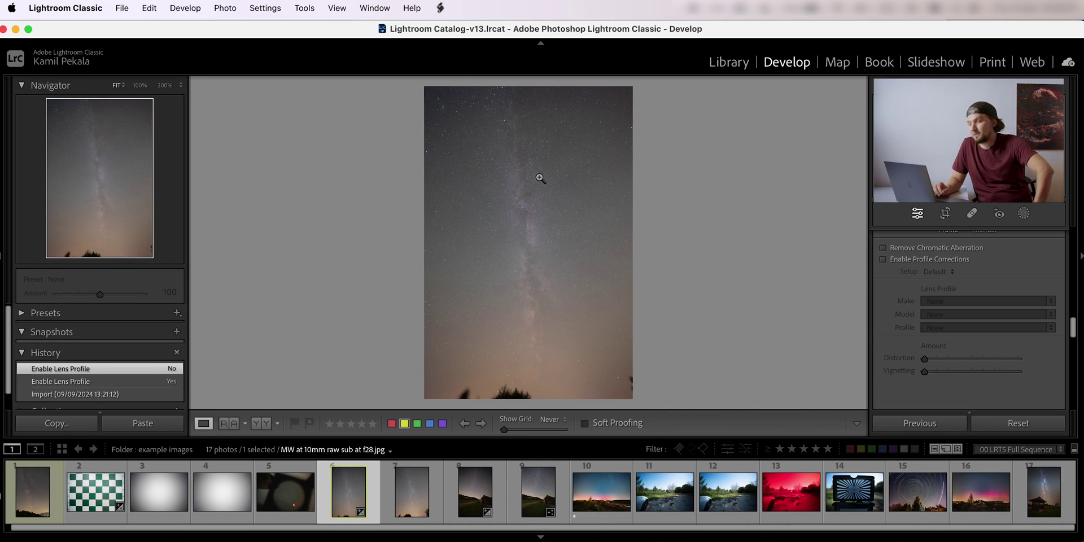
{"action": "left_click", "coordinate": [459, 133]}
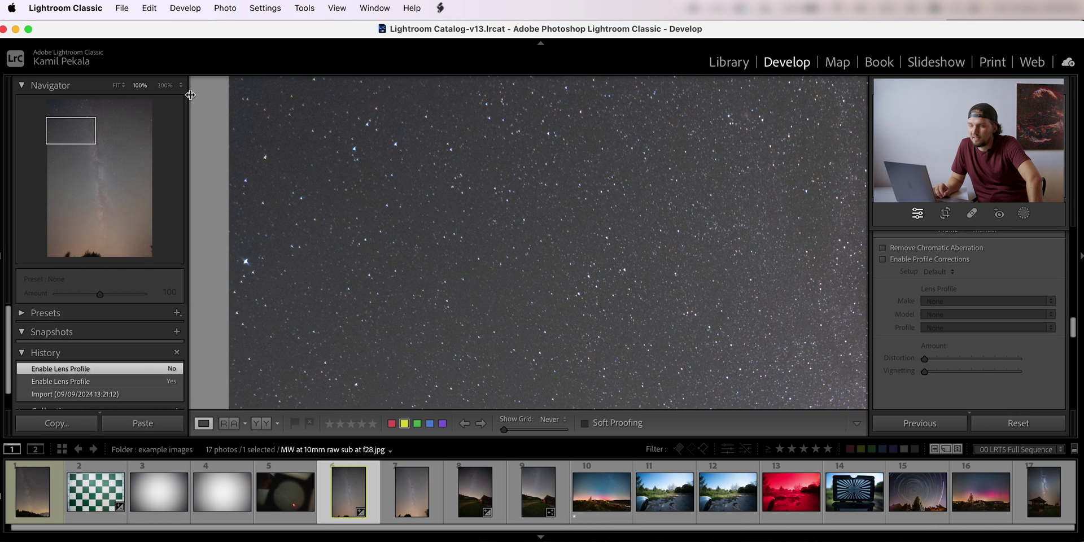
{"action": "left_click", "coordinate": [183, 88]}
{"action": "left_click", "coordinate": [183, 53]}
{"action": "left_click_drag", "start_coordinate": [567, 241], "coordinate": [433, 293]}
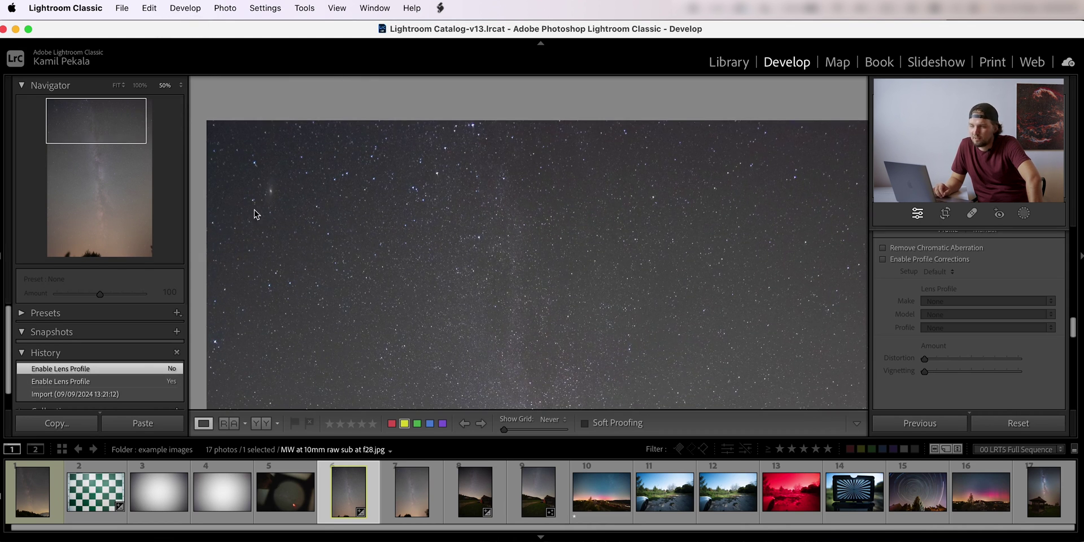
{"action": "left_click_drag", "start_coordinate": [666, 217], "coordinate": [244, 215]}
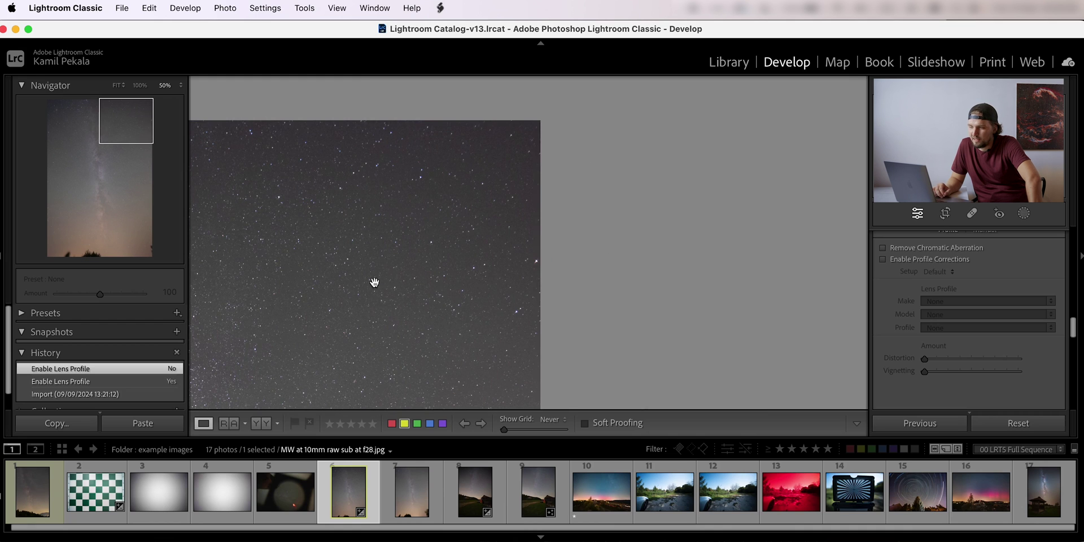
{"action": "left_click_drag", "start_coordinate": [375, 281], "coordinate": [649, 266]}
{"action": "left_click_drag", "start_coordinate": [343, 249], "coordinate": [593, 251]}
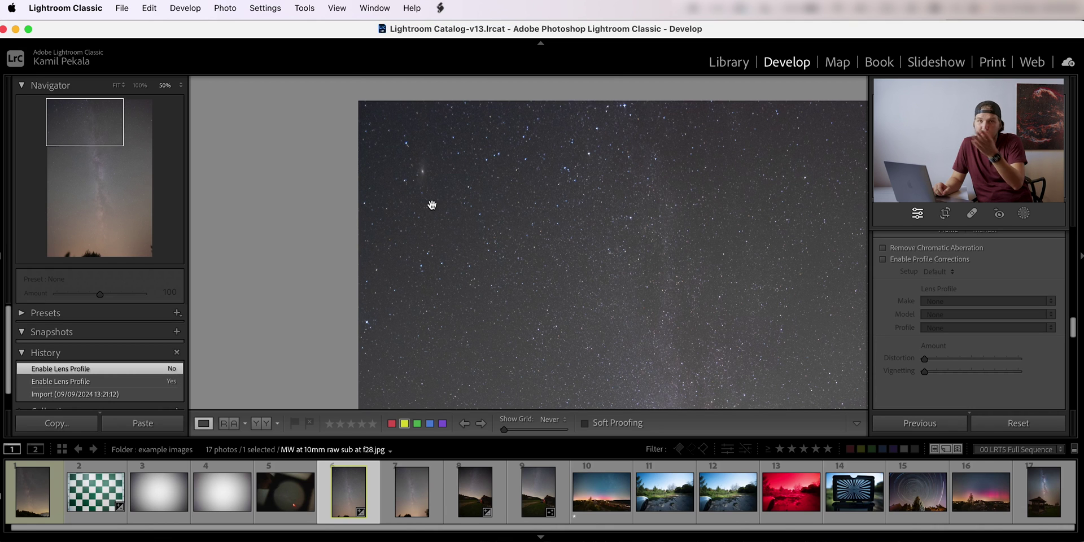
{"action": "left_click_drag", "start_coordinate": [527, 235], "coordinate": [387, 237]}
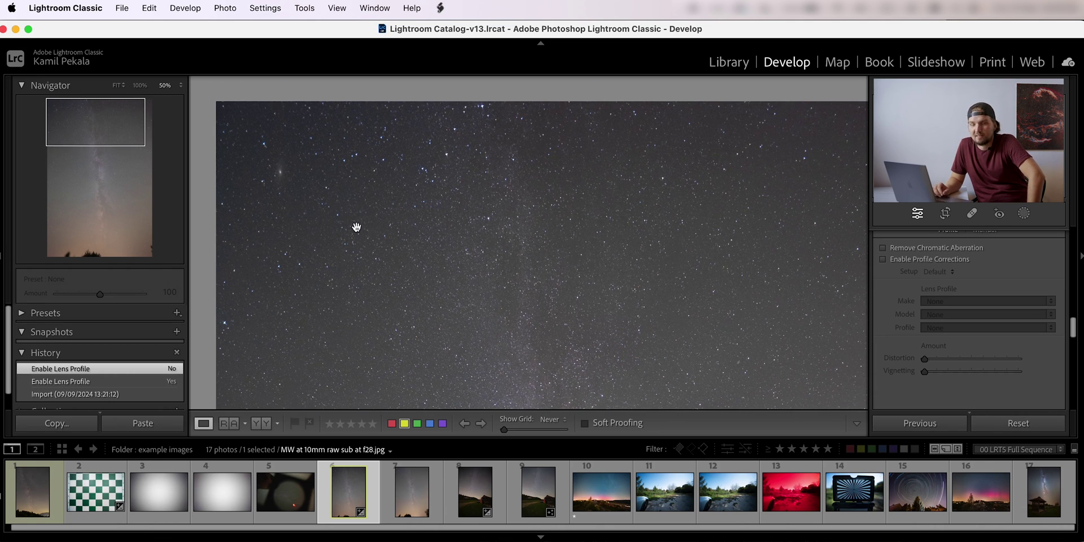
Step: Inspect the upper-left sky of the MW at 10mm raw sub at f4 at 100%
{"action": "left_click", "coordinate": [419, 492]}
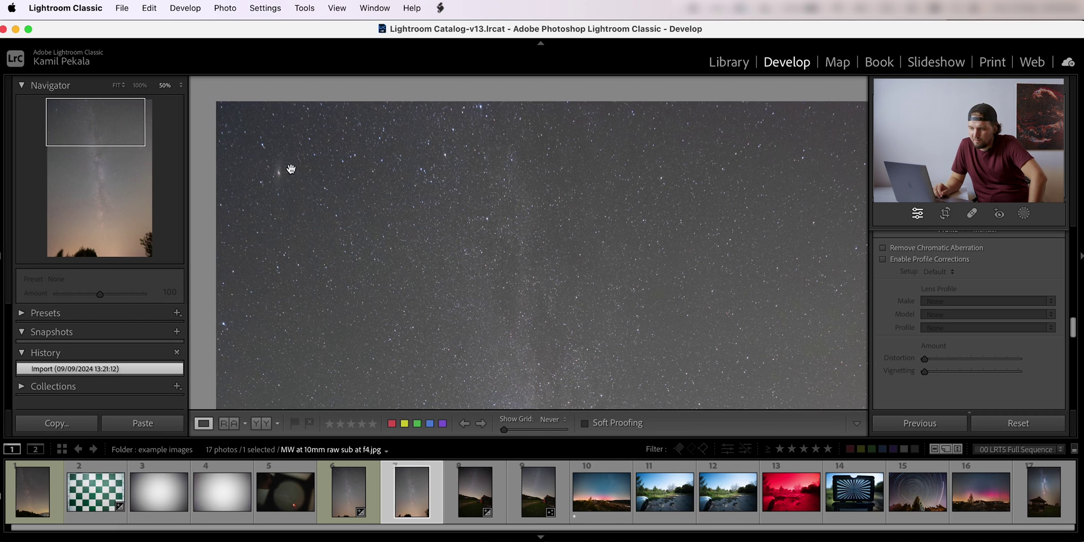
{"action": "left_click", "coordinate": [139, 85]}
{"action": "left_click_drag", "start_coordinate": [328, 175], "coordinate": [567, 266]}
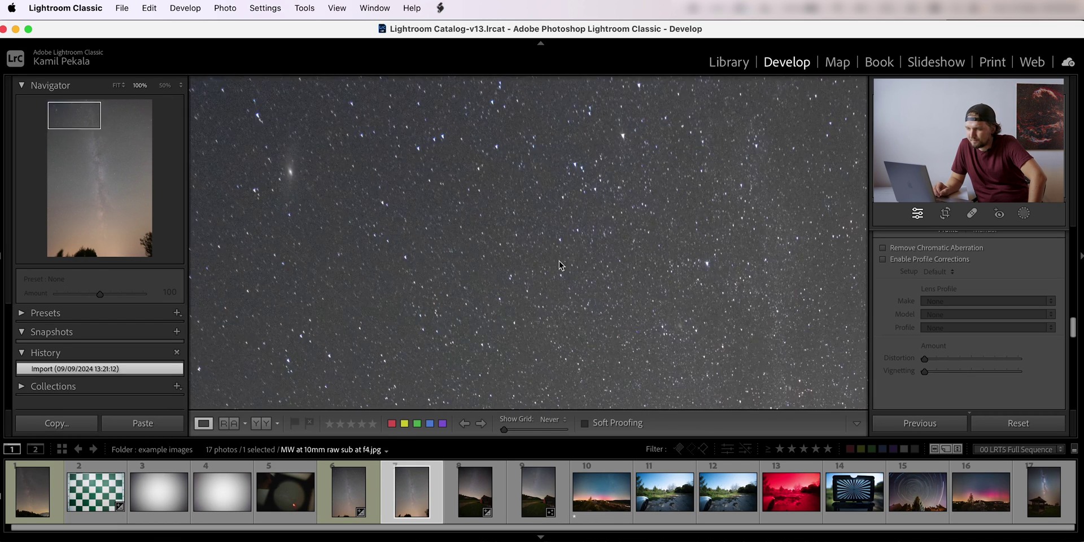
Step: Compare the f2.8 and f4 subs side by side without the info overlay, then return to Loupe
{"action": "left_click", "coordinate": [363, 513]}
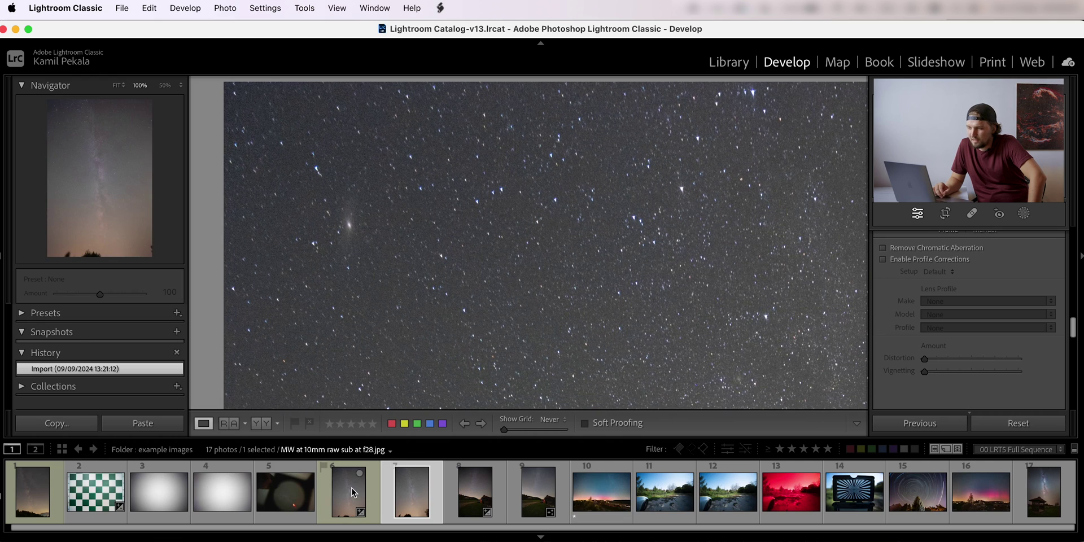
{"action": "key", "text": "shift+r"}
{"action": "key", "text": "Right"}
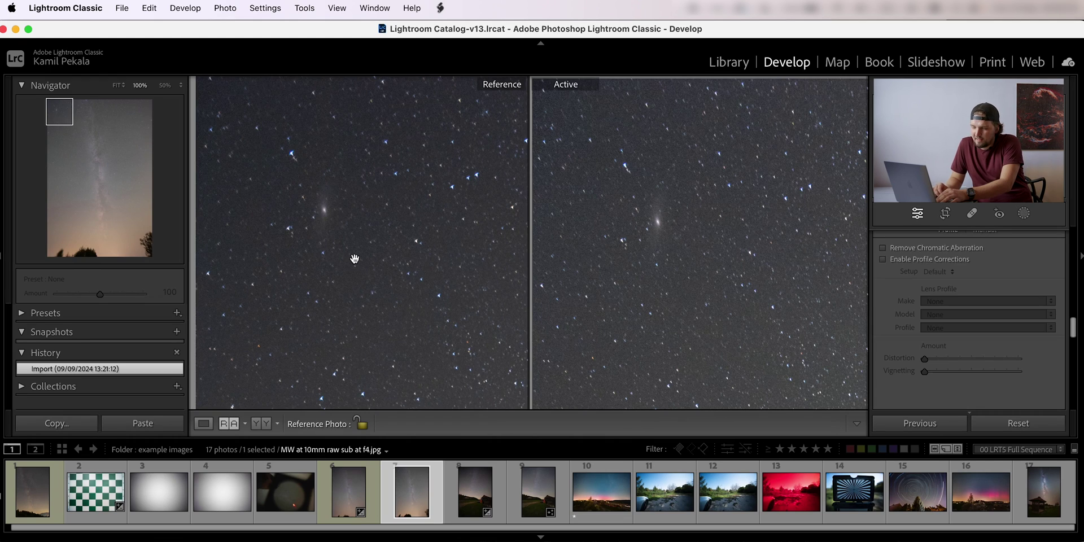
{"action": "key", "text": "i"}
{"action": "key", "text": "i"}
{"action": "key", "text": "i"}
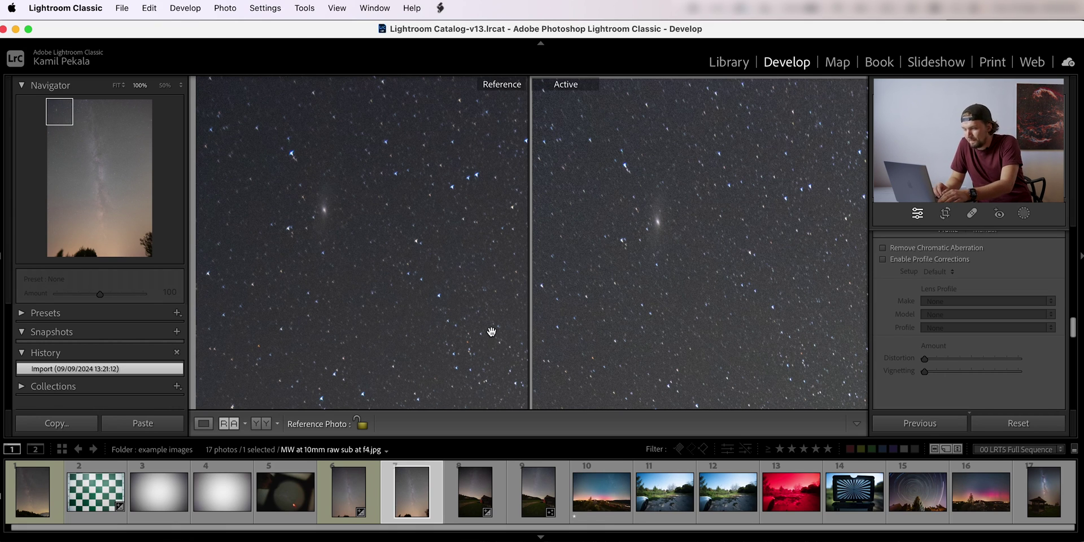
{"action": "left_click", "coordinate": [455, 237]}
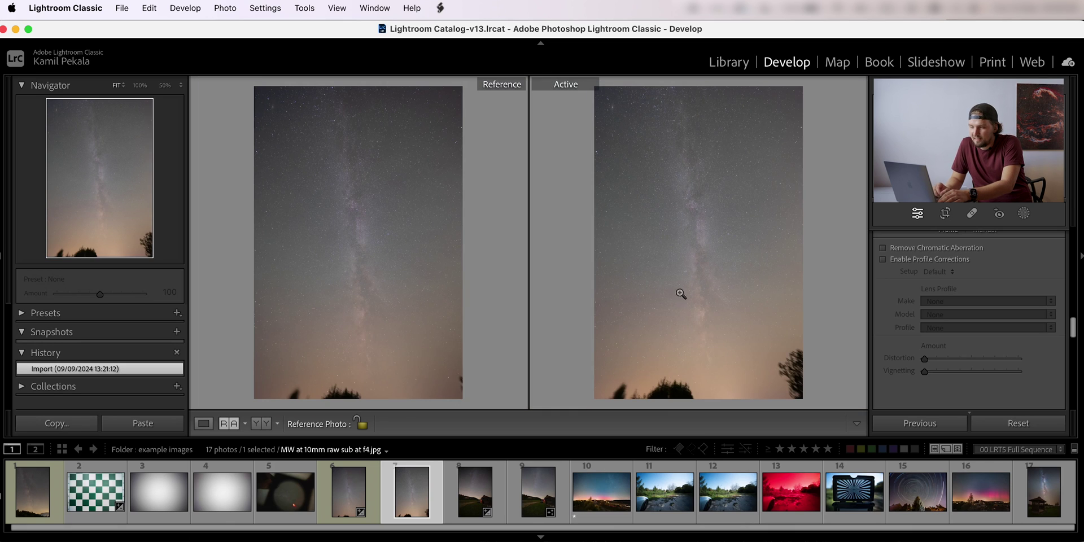
{"action": "left_click", "coordinate": [203, 424]}
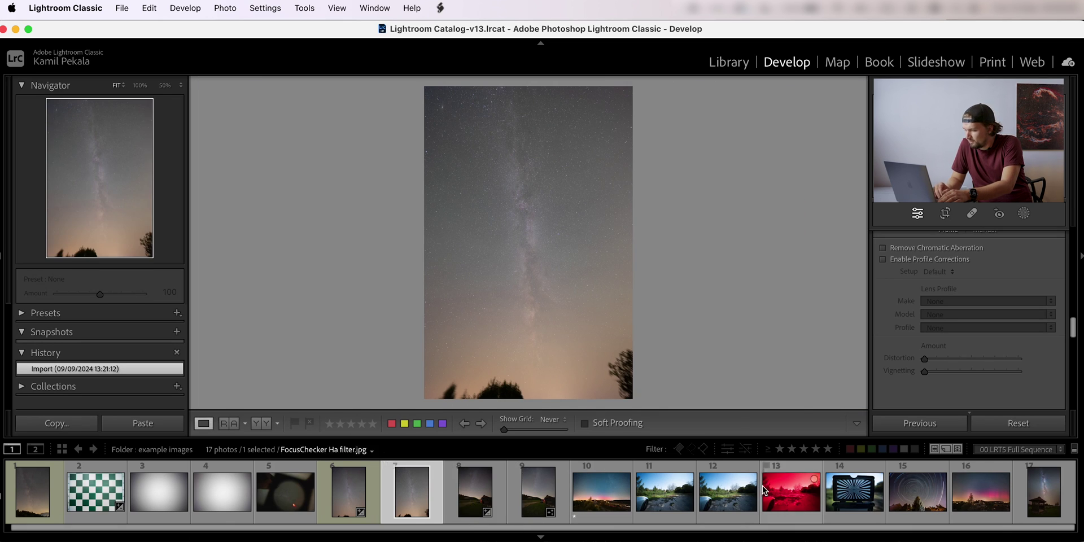
Step: Inspect the final gazebo Milky Way shot at 100% and 50%, from gazebo roof to core, then fit it
{"action": "left_click", "coordinate": [1044, 492]}
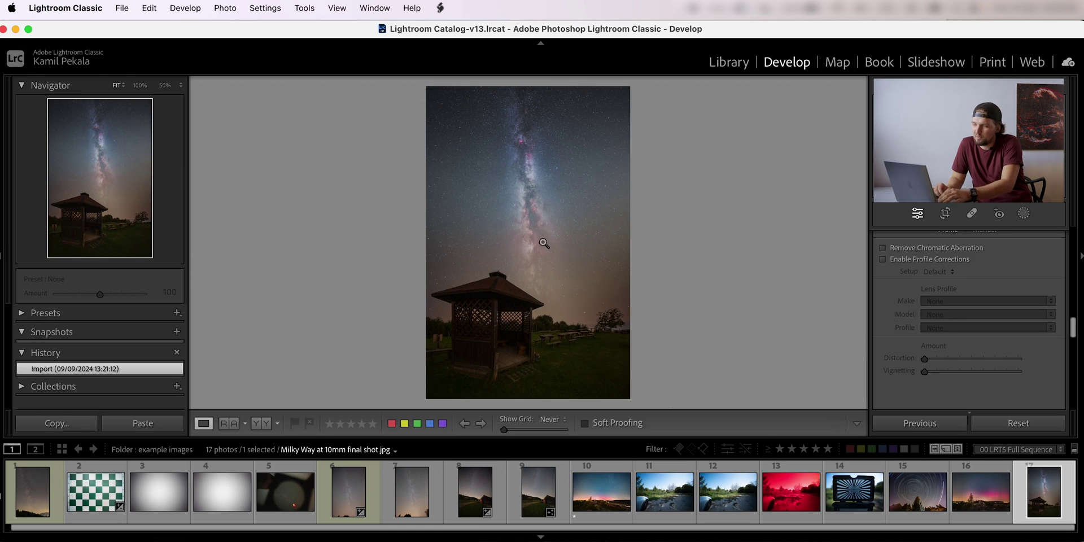
{"action": "left_click", "coordinate": [534, 240]}
{"action": "left_click", "coordinate": [164, 85]}
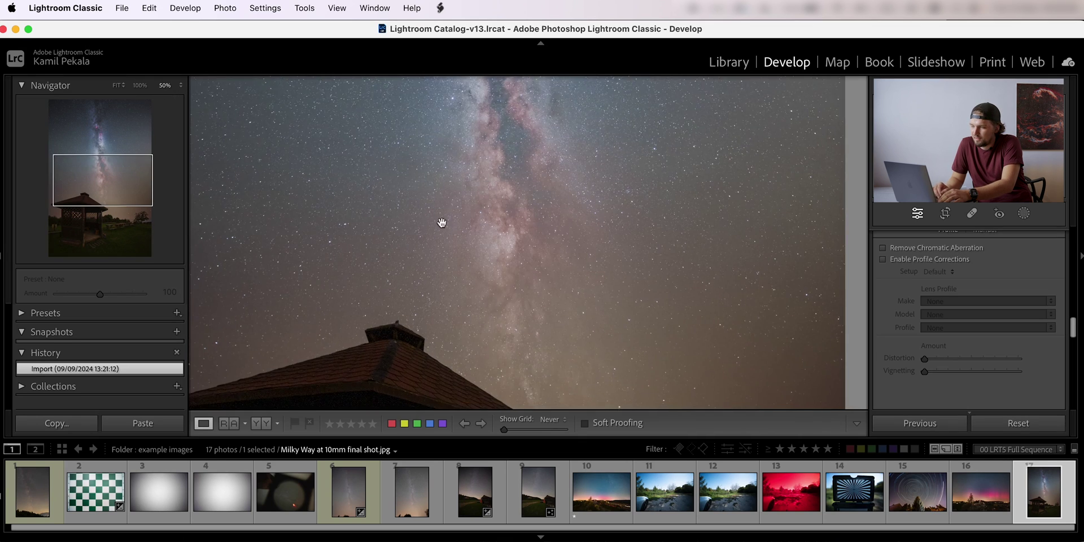
{"action": "mouse_move", "coordinate": [497, 259]}
{"action": "left_mouse_down"}
{"action": "mouse_move", "coordinate": [574, 177]}
{"action": "mouse_move", "coordinate": [605, 318]}
{"action": "left_mouse_up"}
{"action": "left_click_drag", "start_coordinate": [571, 185], "coordinate": [566, 233]}
{"action": "left_click_drag", "start_coordinate": [559, 96], "coordinate": [558, 181]}
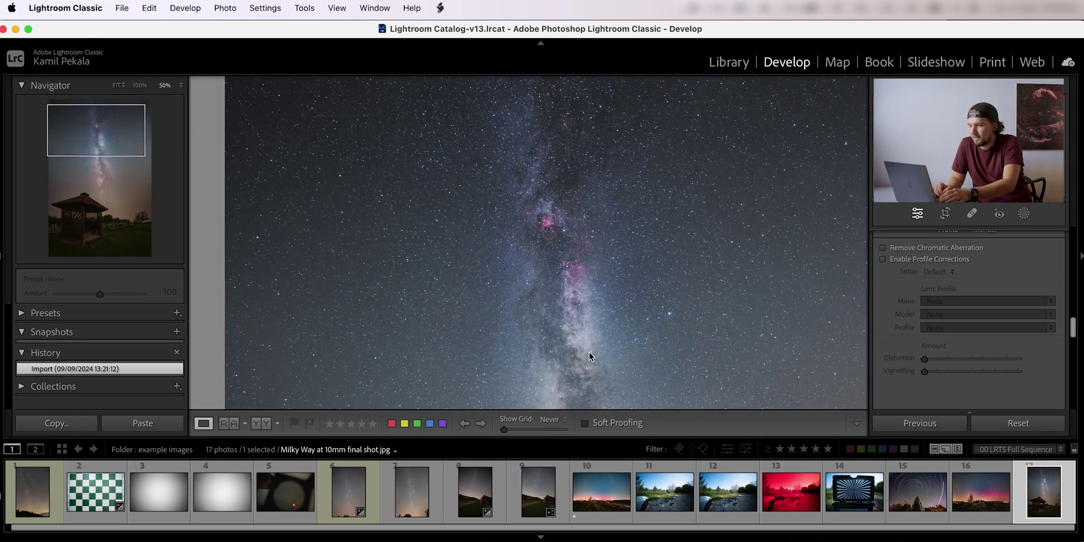
{"action": "left_click", "coordinate": [552, 213]}
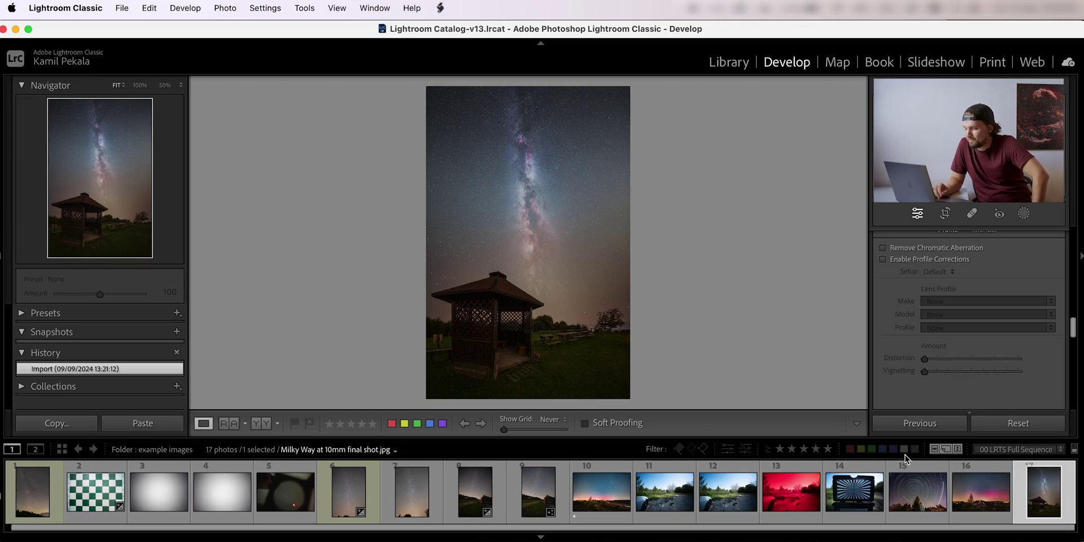
Step: Open the star-trails photo from the filmstrip
{"action": "left_click", "coordinate": [910, 503]}
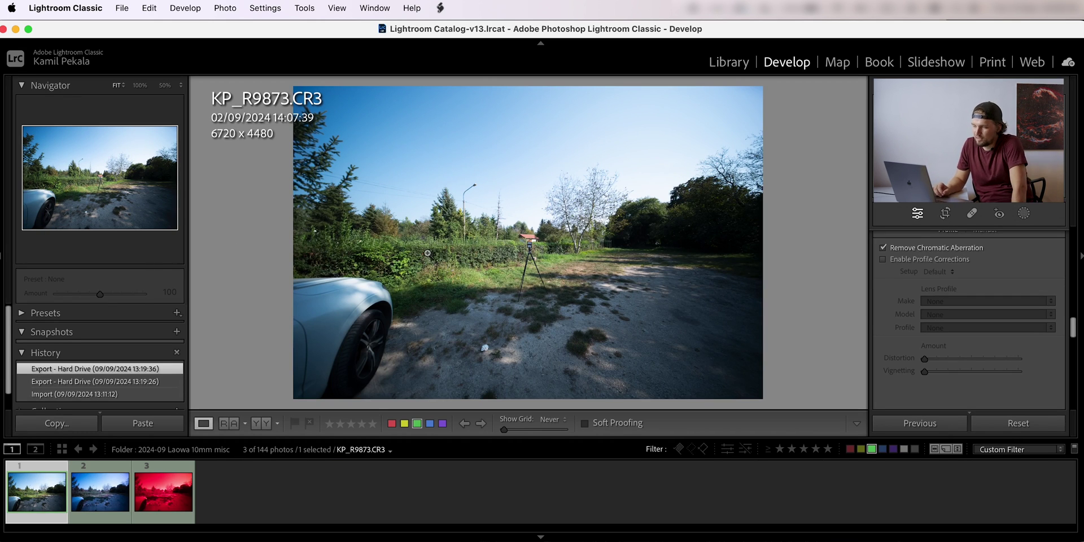
Step: Preview KP_R9874 and KP_R9875, then inspect KP_R9873's upper-right trees and lamp post at 100%
{"action": "key", "text": "Right"}
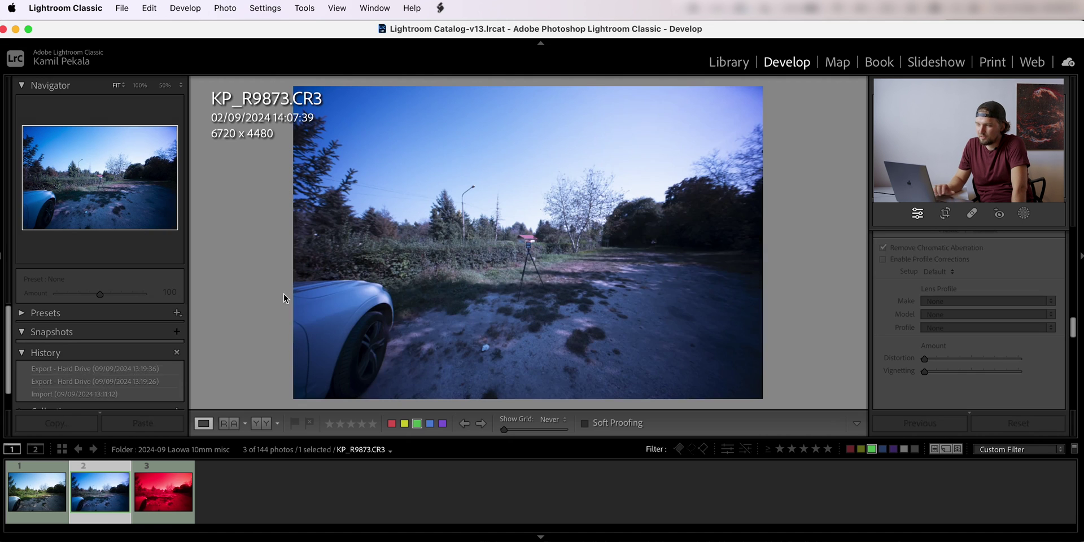
{"action": "key", "text": "Right"}
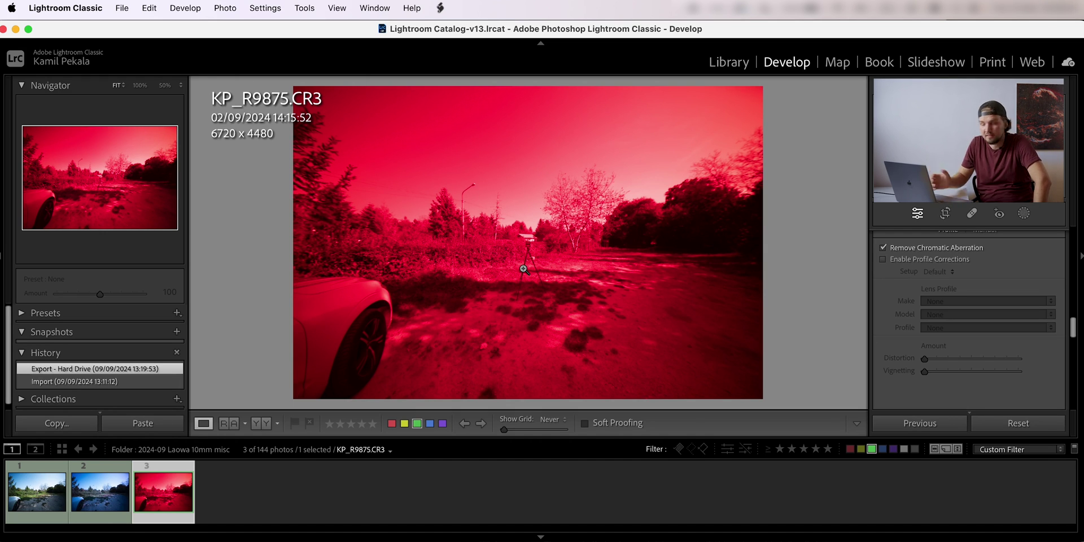
{"action": "key", "text": "Left"}
{"action": "key", "text": "Left"}
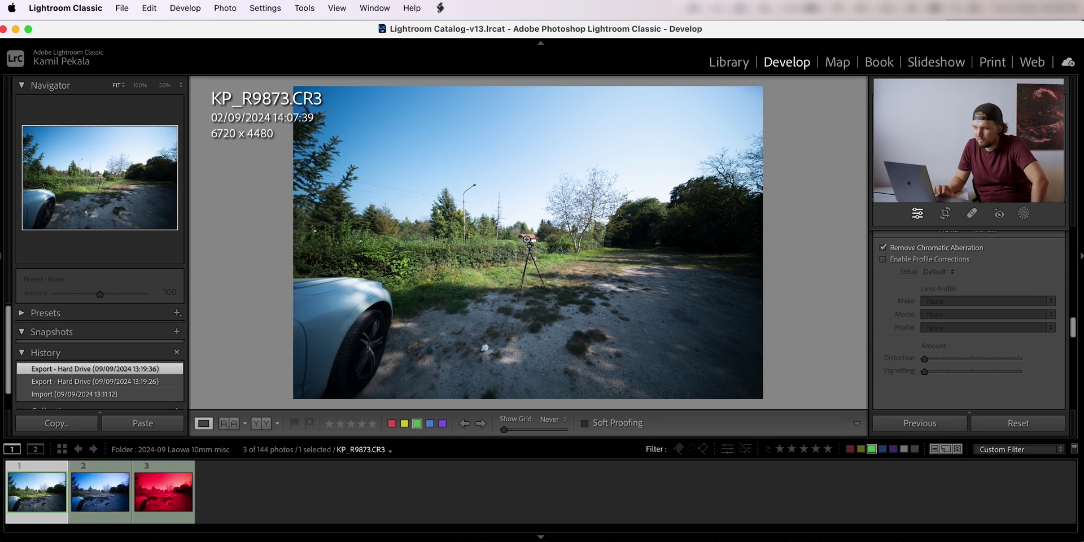
{"action": "left_click", "coordinate": [740, 164]}
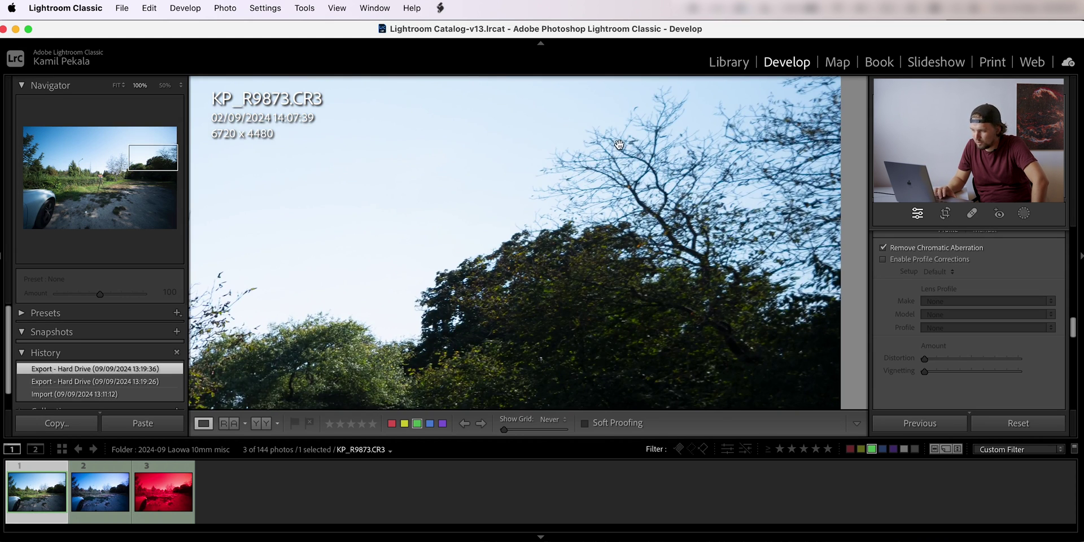
{"action": "left_click_drag", "start_coordinate": [617, 153], "coordinate": [787, 145]}
{"action": "left_click_drag", "start_coordinate": [339, 186], "coordinate": [681, 133]}
{"action": "left_click", "coordinate": [56, 180]}
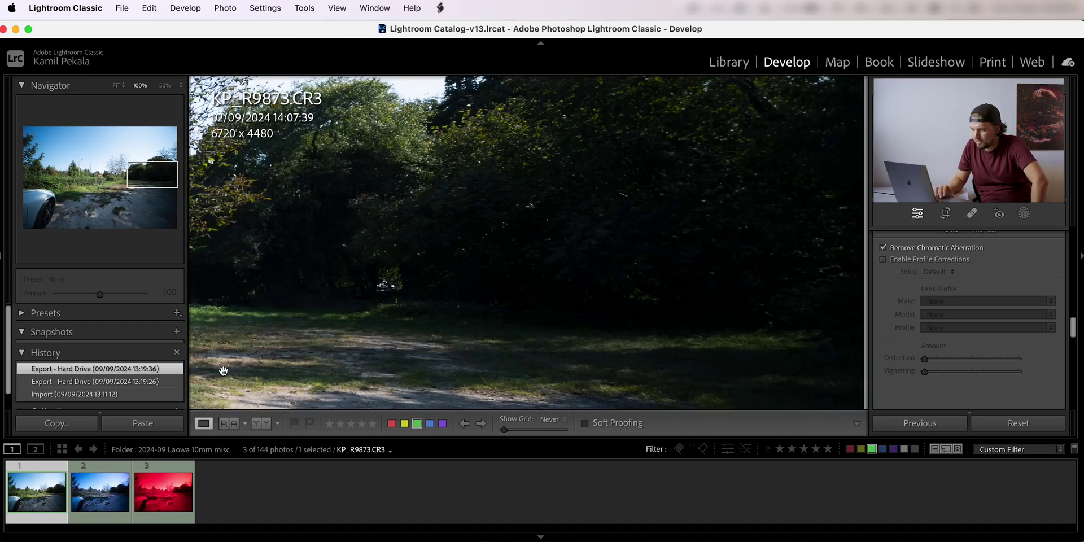
Step: Open KP_R9874.CR3 and check the top-left corner branches up close
{"action": "left_click", "coordinate": [113, 493]}
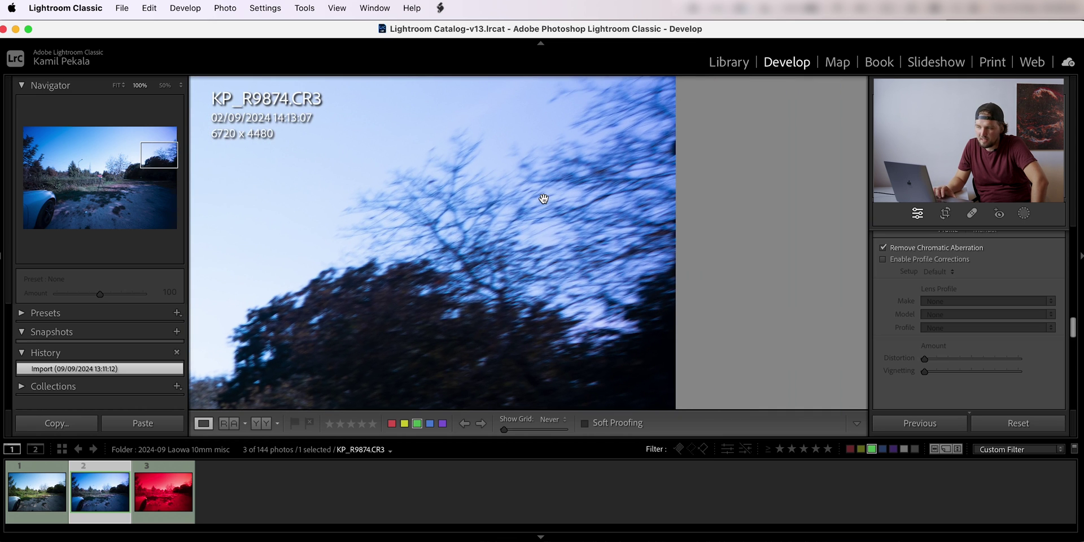
{"action": "left_click", "coordinate": [543, 198]}
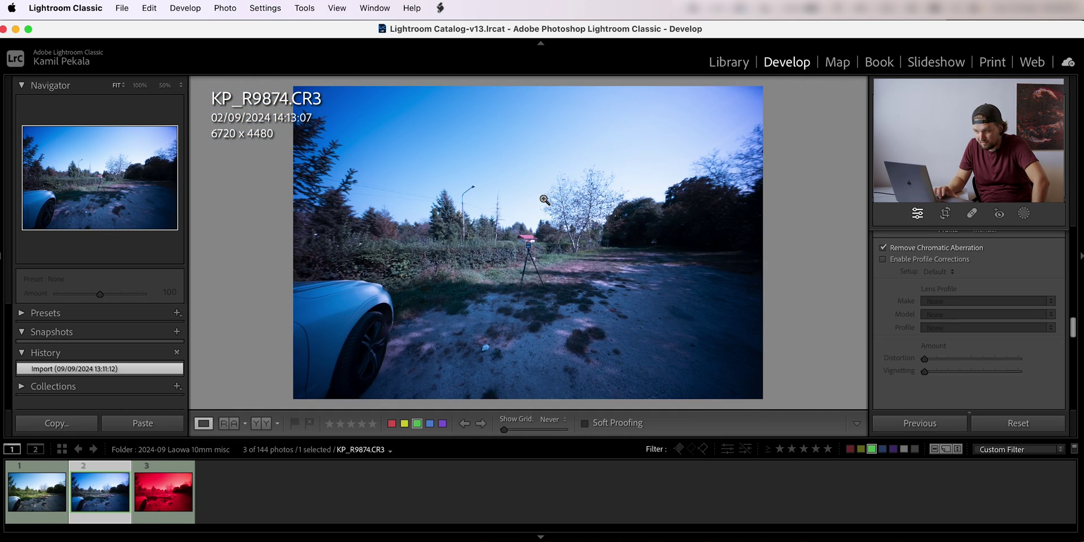
{"action": "left_click", "coordinate": [314, 164]}
{"action": "left_click_drag", "start_coordinate": [313, 163], "coordinate": [297, 283]}
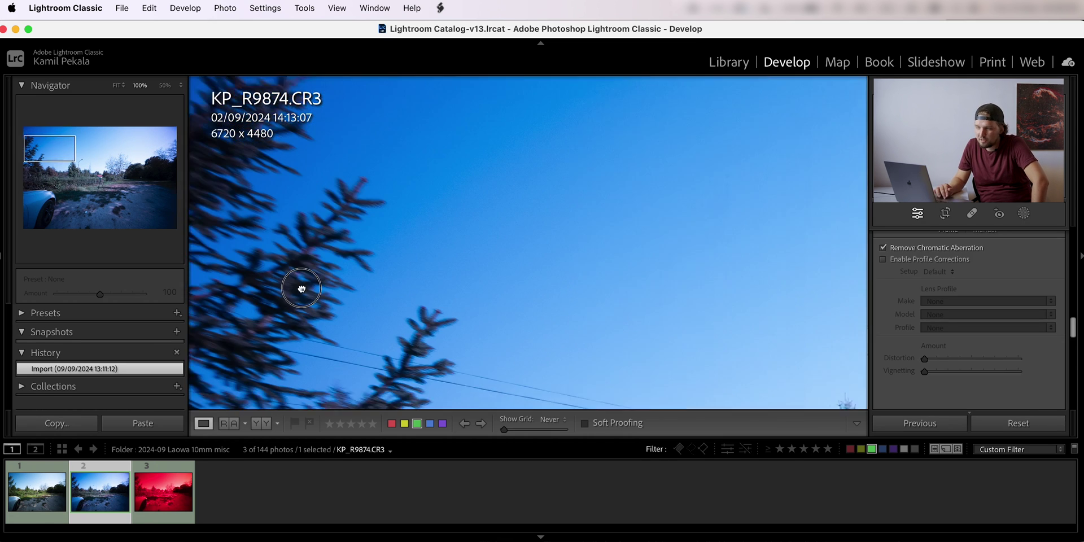
{"action": "left_click", "coordinate": [562, 282]}
Step: Magnify KP_R9874's tripod target to 200%, then move on to KP_R9875.CR3
{"action": "left_click", "coordinate": [531, 246]}
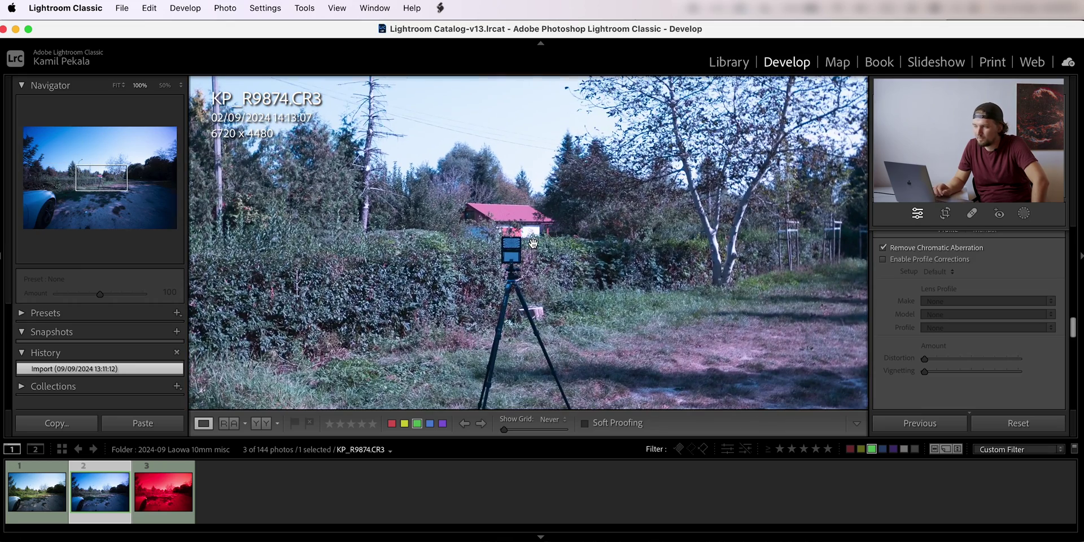
{"action": "left_click", "coordinate": [181, 85]}
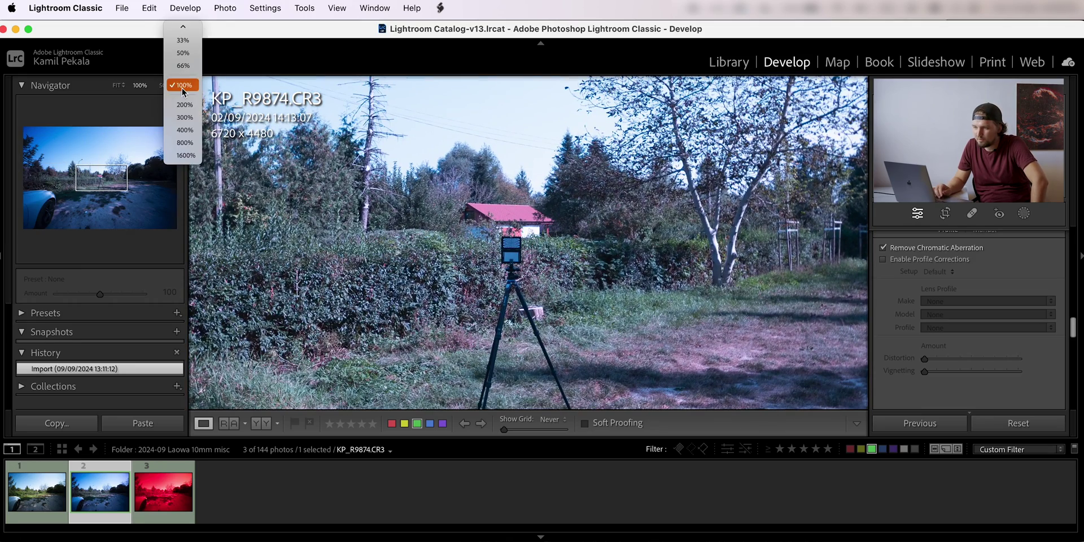
{"action": "left_click", "coordinate": [183, 104]}
{"action": "key", "text": "super+equal"}
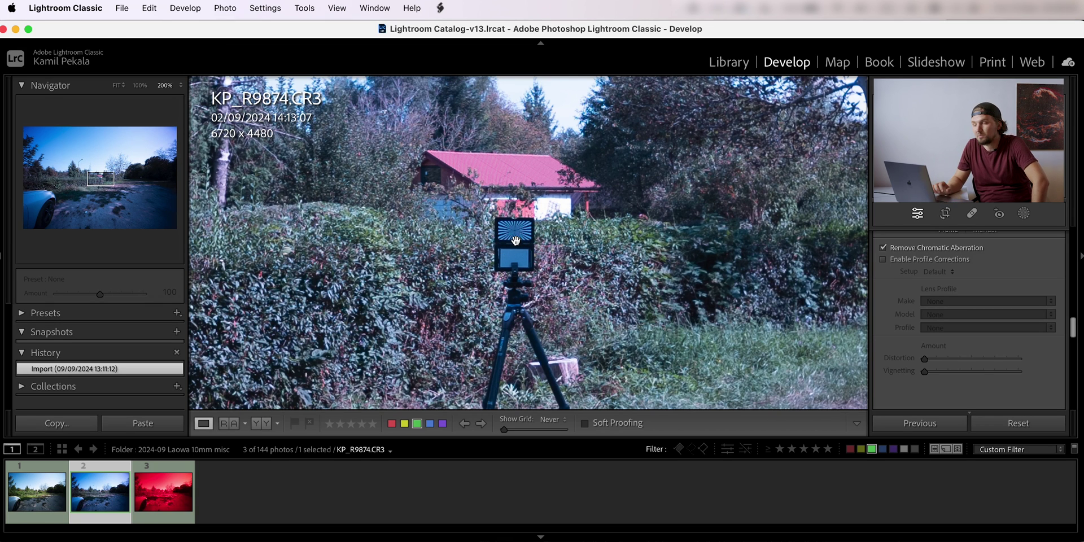
{"action": "key", "text": "Right"}
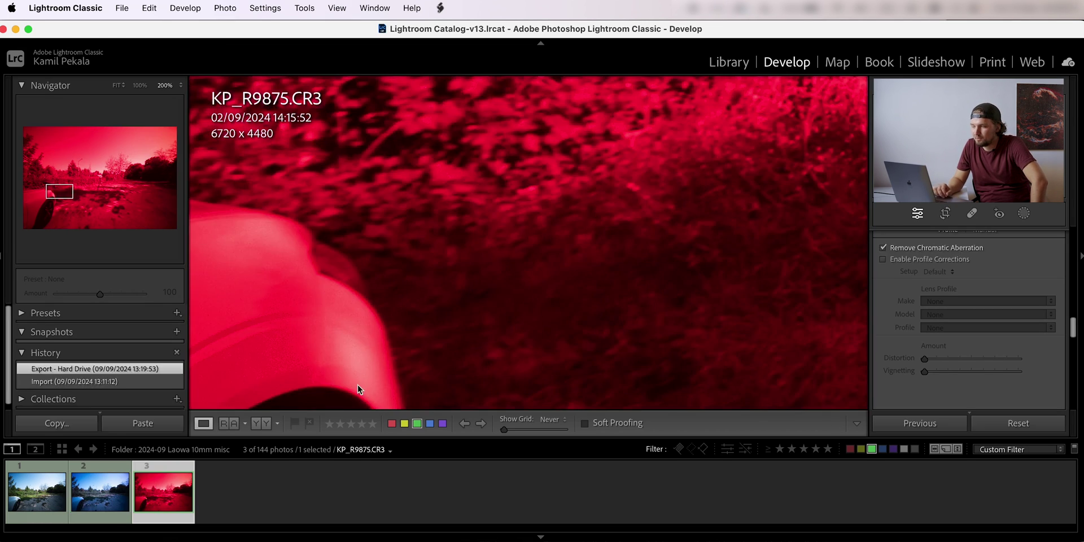
Step: Check the red photo's house, tripod and upper-right trees at 100%, then show the example images grid
{"action": "left_click", "coordinate": [97, 179]}
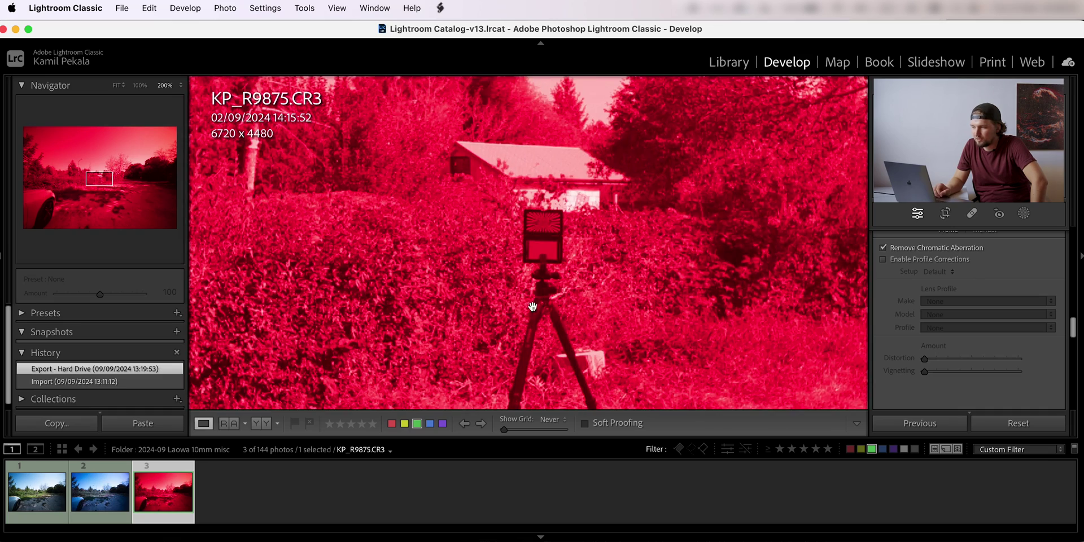
{"action": "key", "text": "super+minus"}
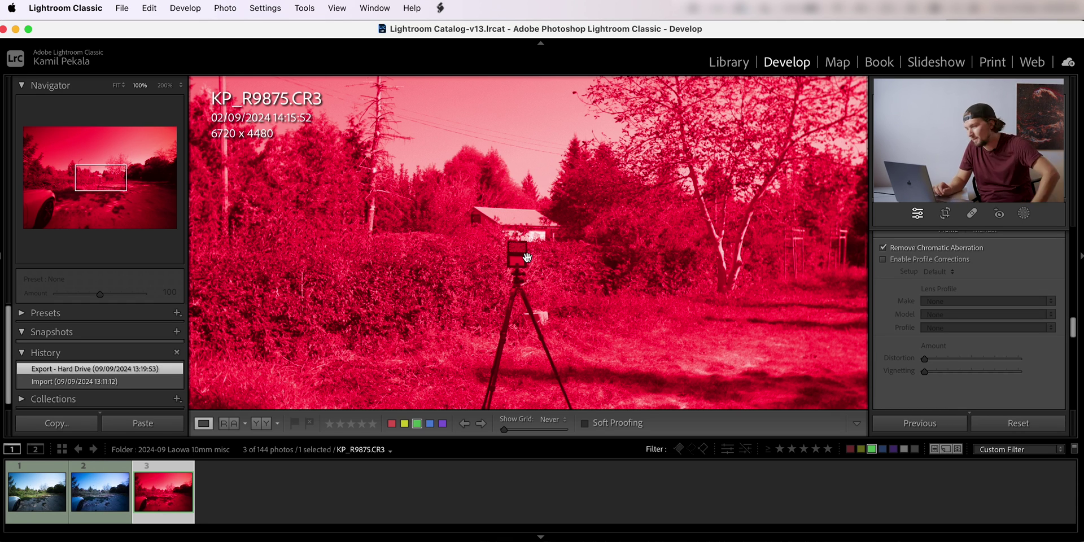
{"action": "left_click", "coordinate": [527, 257]}
{"action": "left_click", "coordinate": [738, 163]}
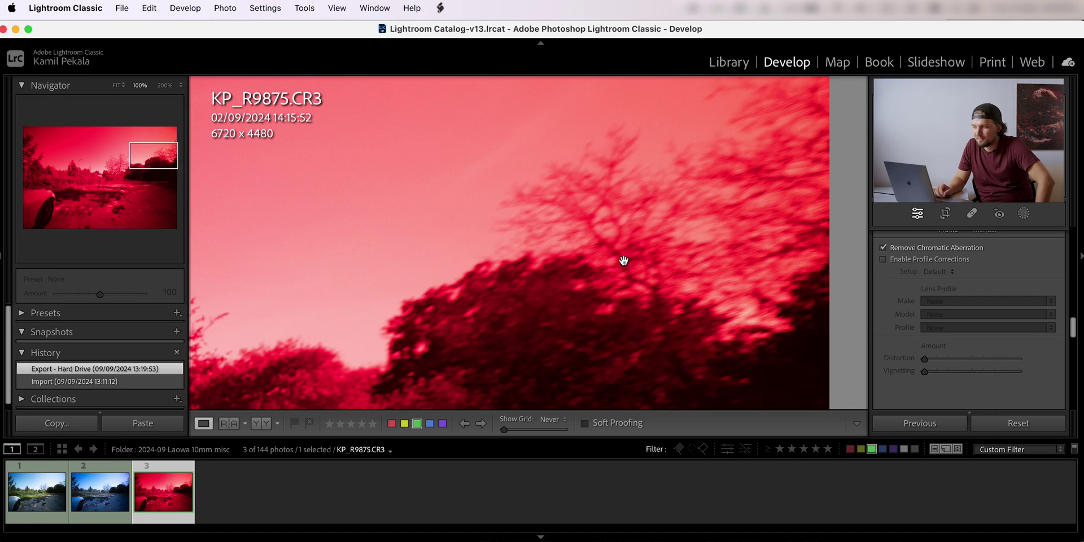
{"action": "left_click", "coordinate": [422, 285]}
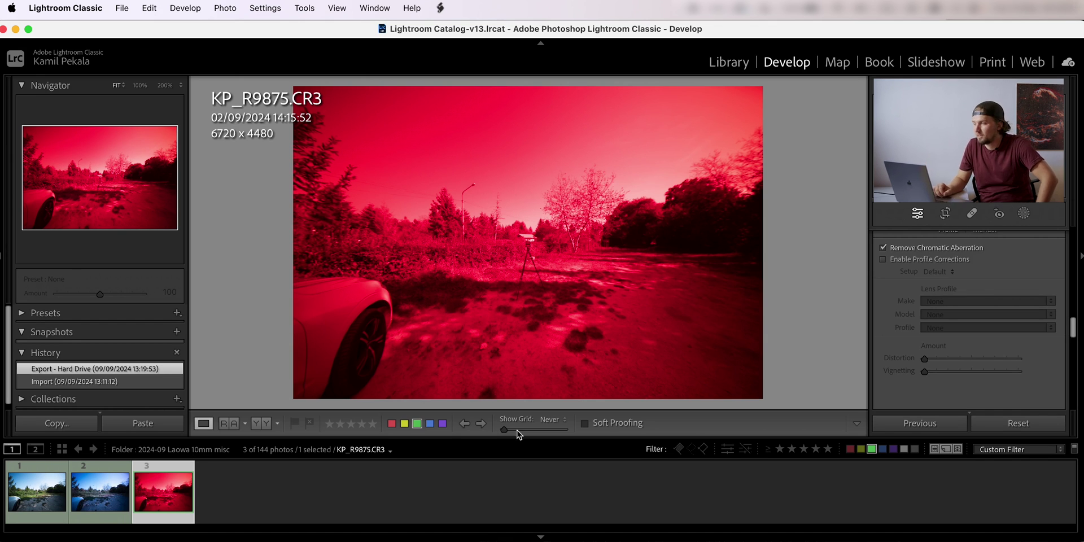
{"action": "left_click", "coordinate": [728, 63]}
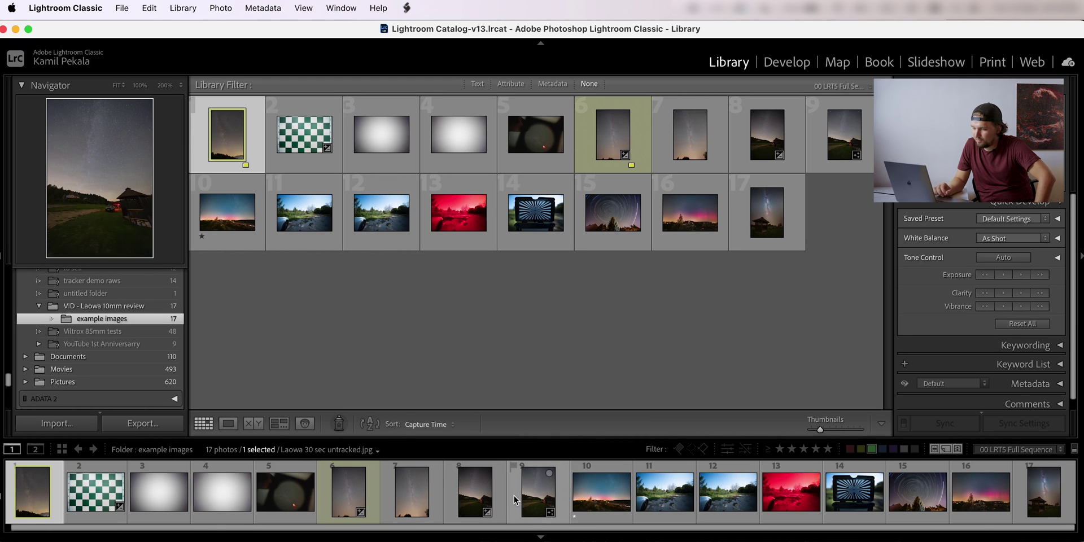
Step: Open KP_R9803 - raw.CR3 in Develop and pan across its stars at 100%, then fit
{"action": "left_click", "coordinate": [477, 497]}
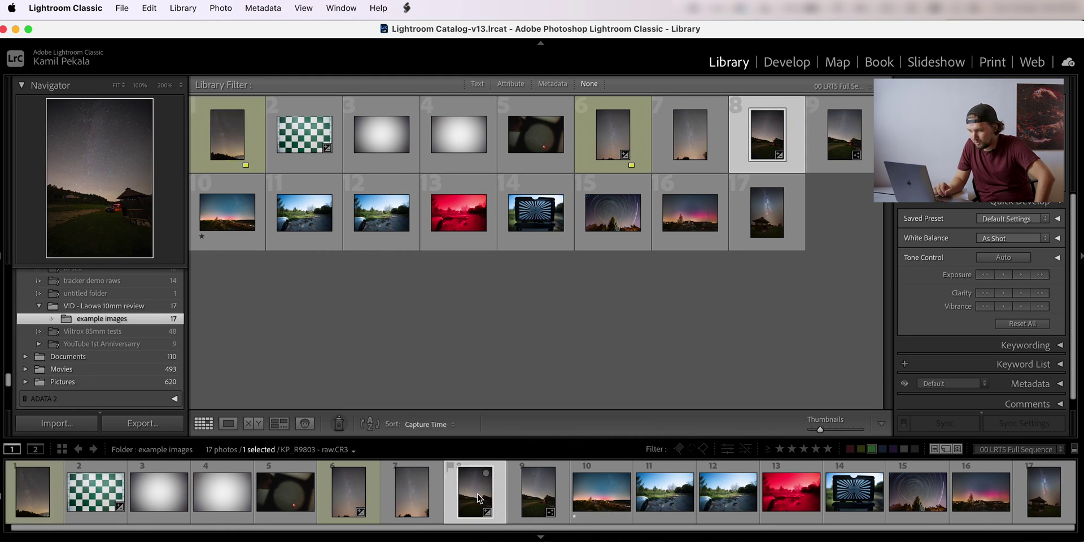
{"action": "key", "text": "d"}
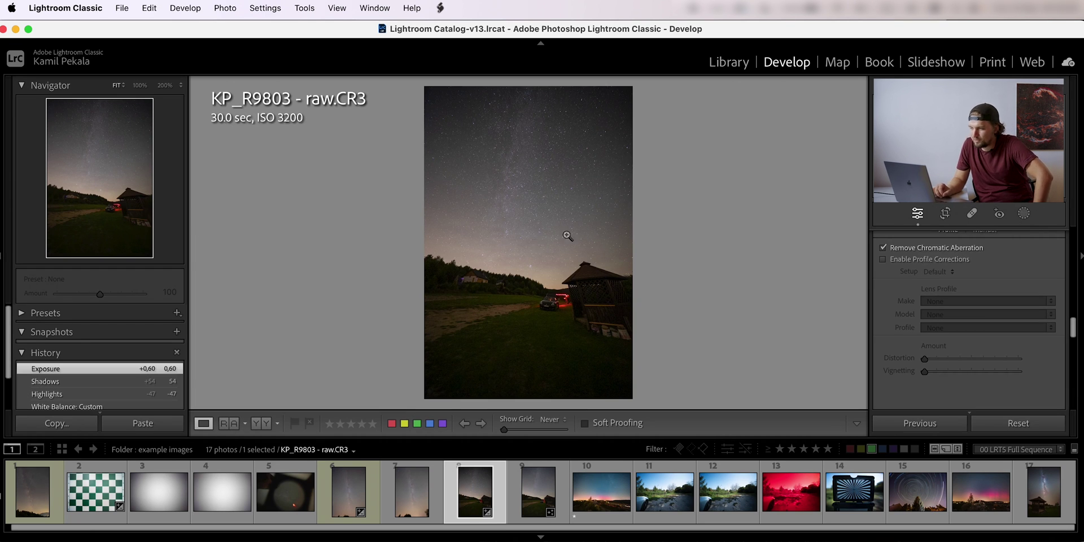
{"action": "left_click", "coordinate": [535, 215]}
{"action": "left_click_drag", "start_coordinate": [430, 216], "coordinate": [528, 348]}
{"action": "left_click_drag", "start_coordinate": [530, 139], "coordinate": [564, 401]}
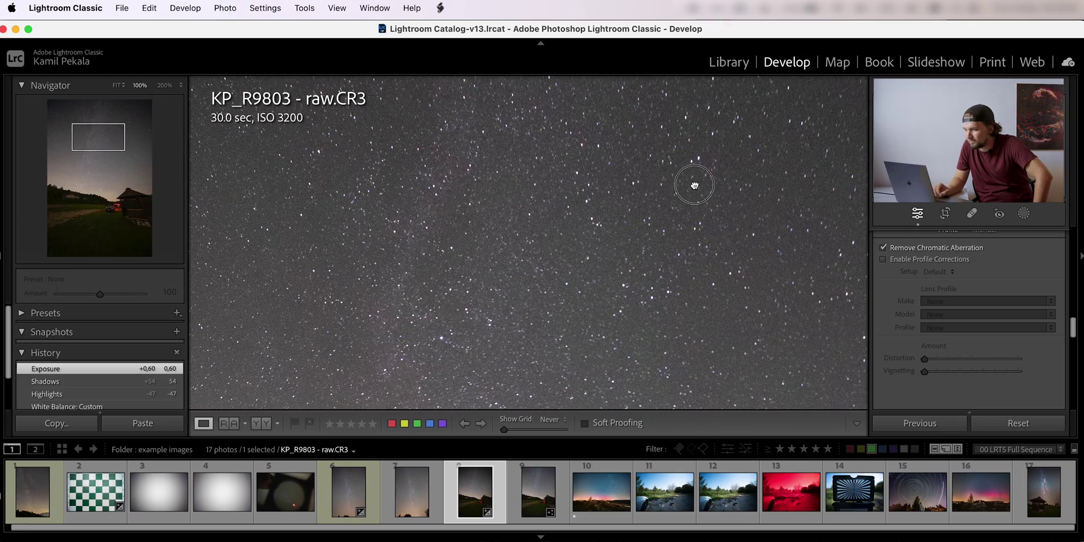
{"action": "left_click_drag", "start_coordinate": [695, 181], "coordinate": [675, 260]}
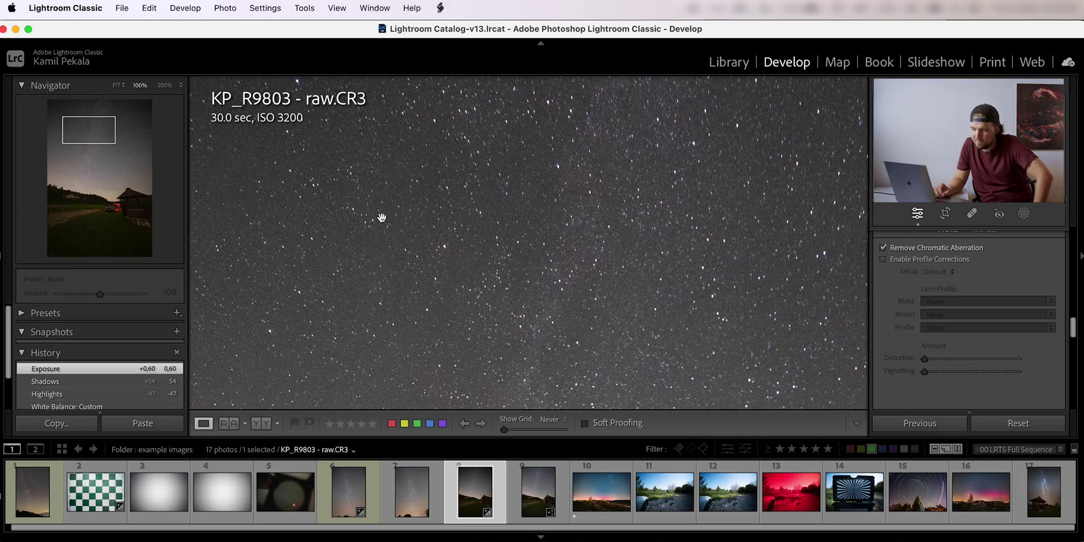
{"action": "left_click_drag", "start_coordinate": [358, 213], "coordinate": [495, 266]}
{"action": "left_click", "coordinate": [687, 237]}
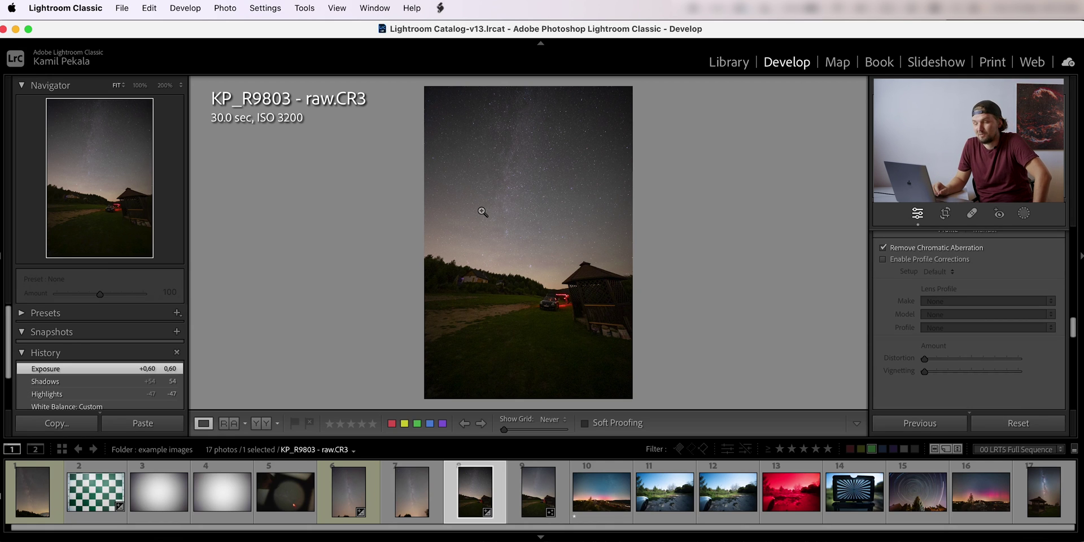
Step: Zoom to 100% on the Milky Way, pan its stars, and return to the full view
{"action": "left_click", "coordinate": [536, 203]}
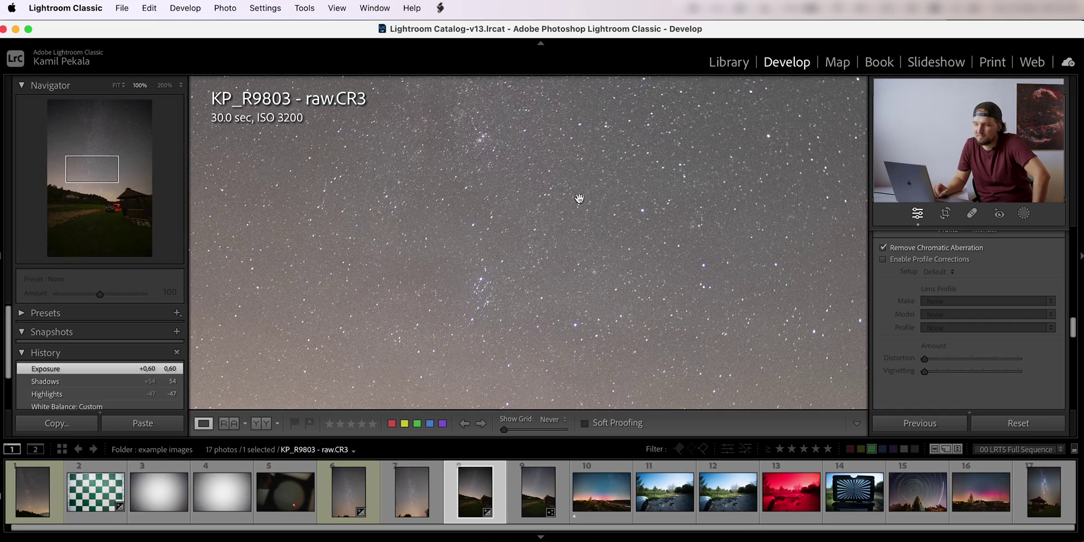
{"action": "left_click_drag", "start_coordinate": [571, 188], "coordinate": [526, 84]}
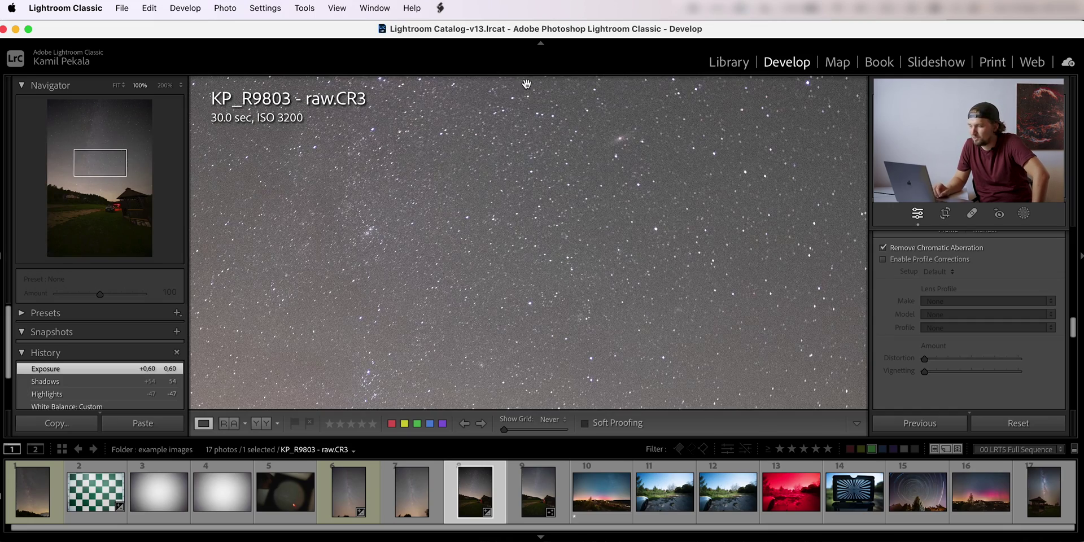
{"action": "left_click", "coordinate": [463, 226]}
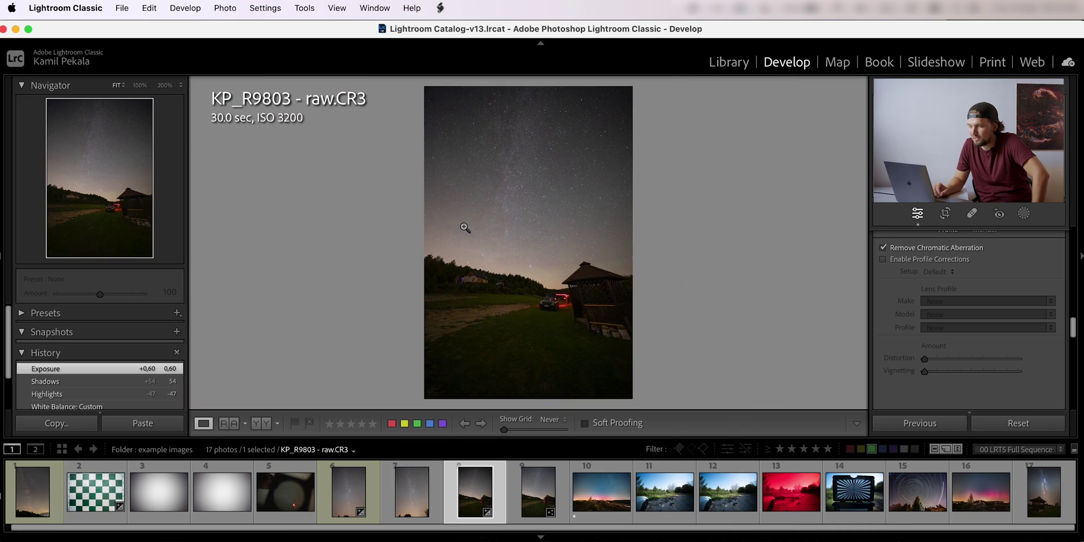
Step: Flip between the raw KP_R9803 and Laowa 30 sec untracked.jpg, ending on the untracked JPEG
{"action": "left_click", "coordinate": [535, 502]}
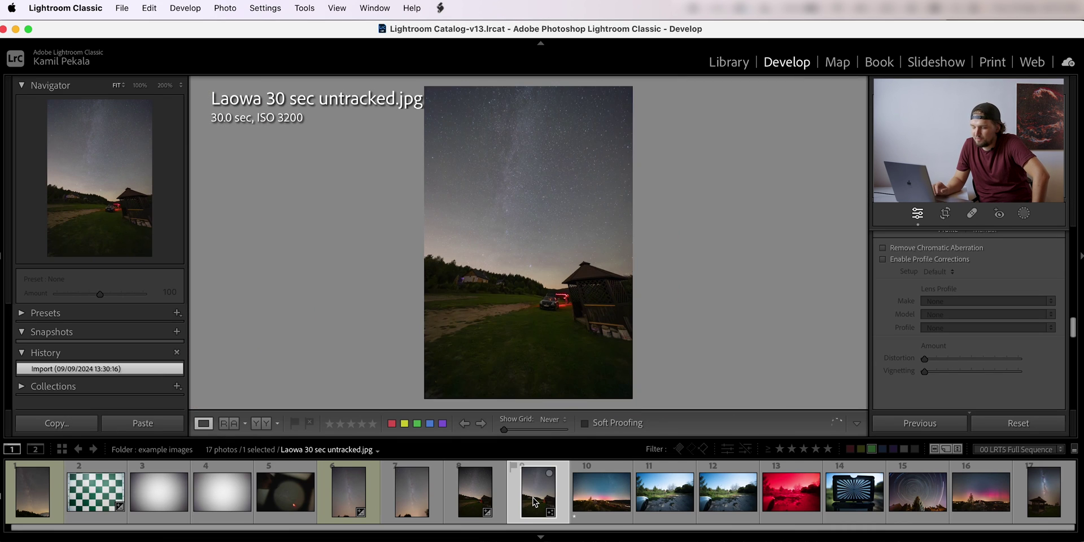
{"action": "key", "text": "Left"}
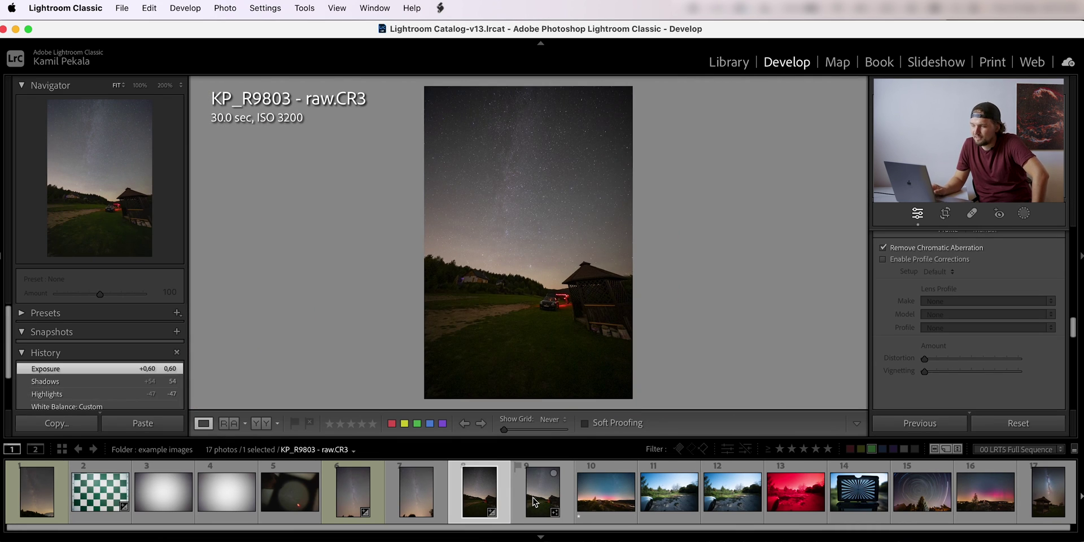
{"action": "left_click", "coordinate": [535, 502]}
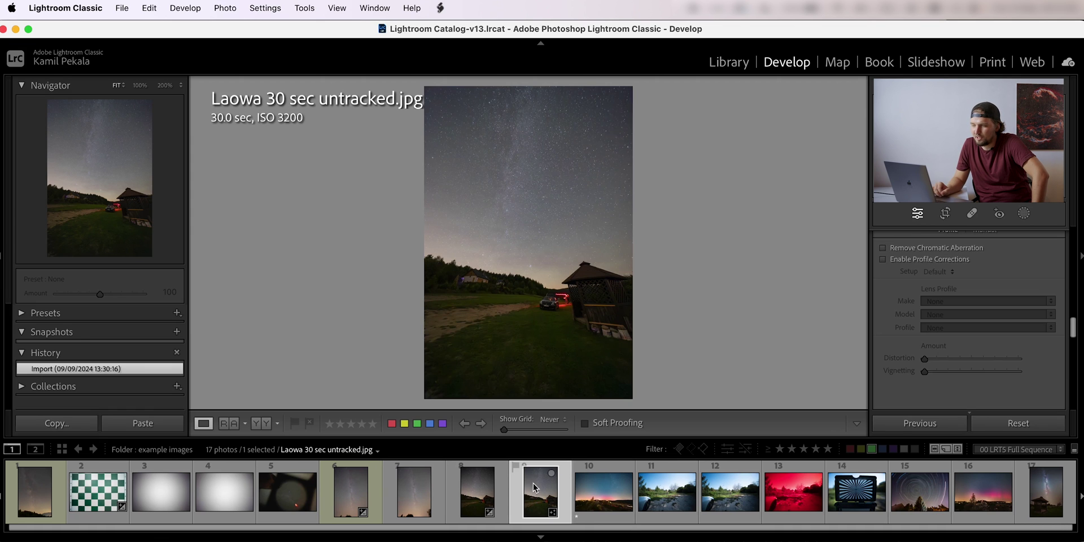
{"action": "left_click", "coordinate": [506, 495]}
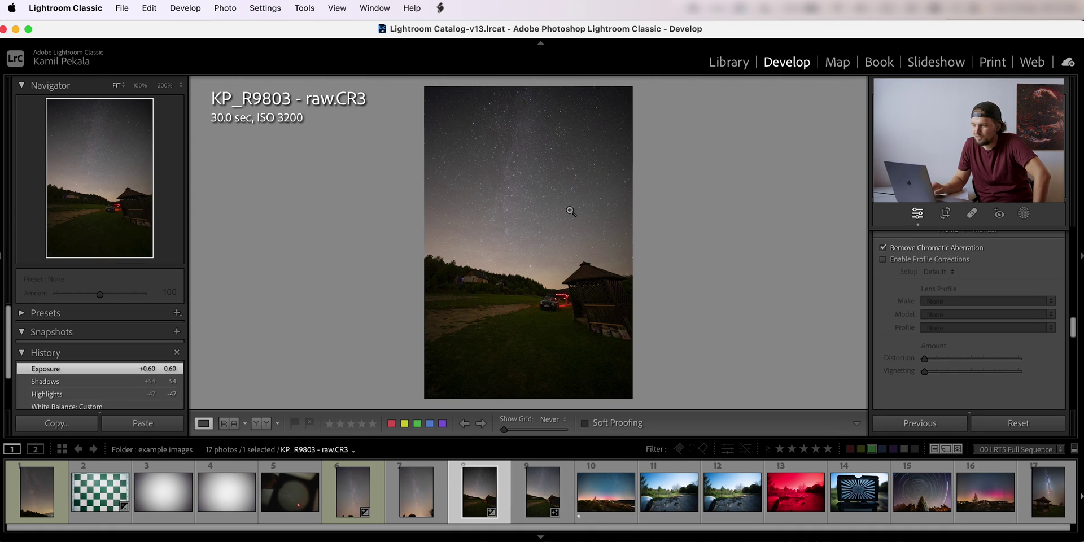
{"action": "key", "text": "Right"}
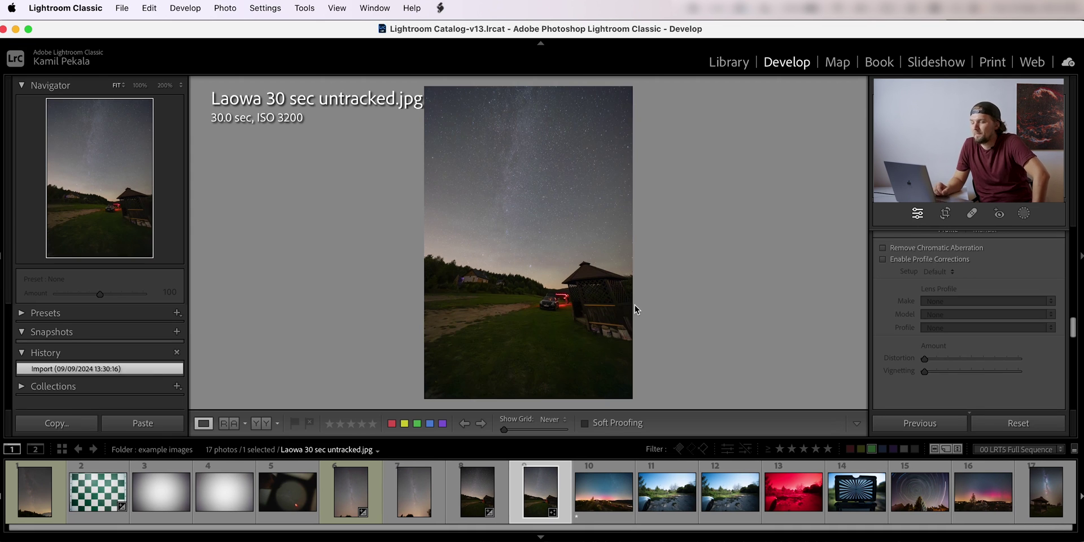